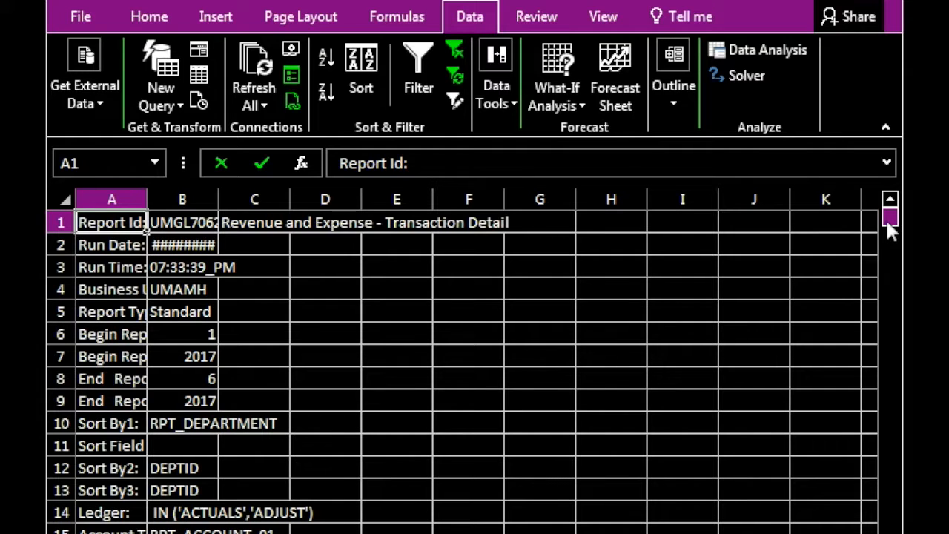
Step: Delete rows 1 through 20 containing the report parameters above the transaction data
{"action": "left_click_drag", "start_coordinate": [892, 225], "coordinate": [888, 185]}
{"action": "scroll", "coordinate": [358, 341], "scroll_direction": "down", "scroll_amount": 5}
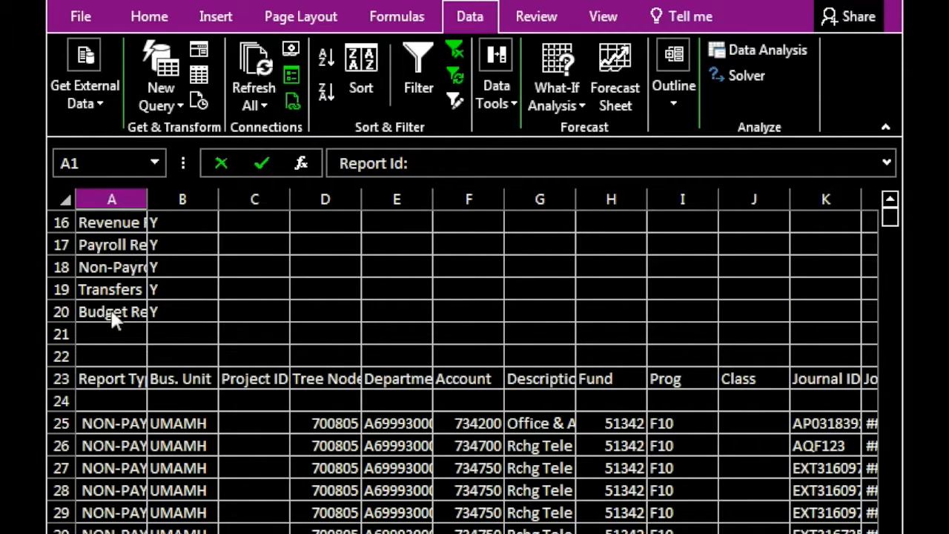
{"action": "left_click", "coordinate": [64, 313]}
{"action": "scroll", "coordinate": [64, 311], "scroll_direction": "up", "scroll_amount": 5}
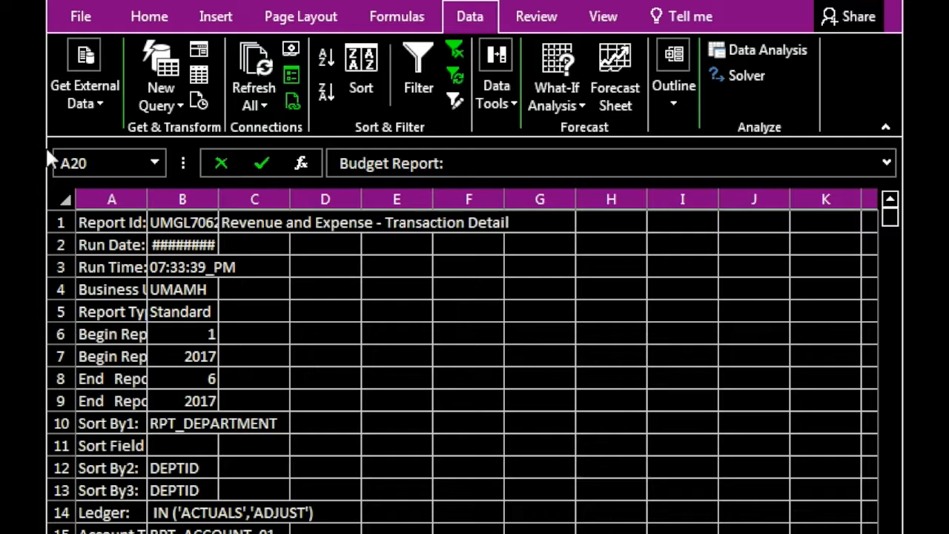
{"action": "left_click", "coordinate": [57, 224], "text": "shift"}
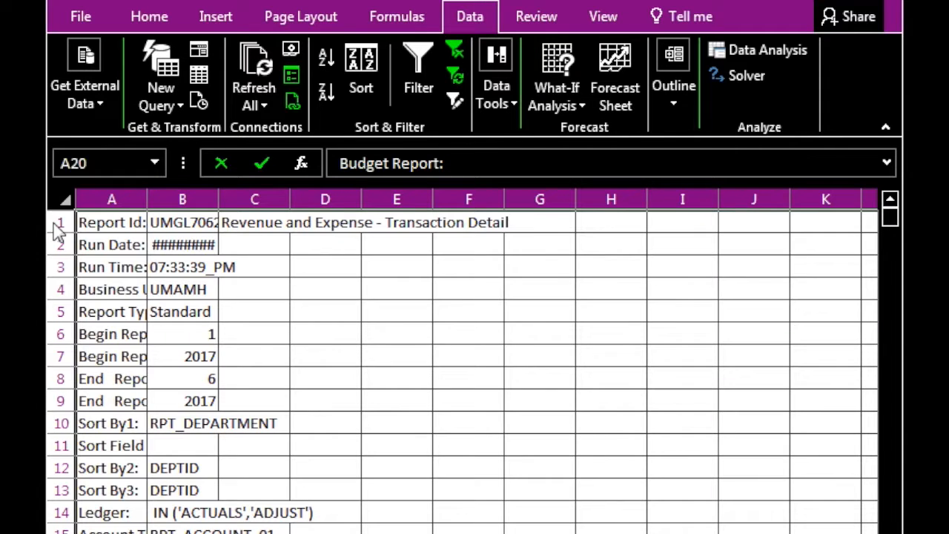
{"action": "right_click", "coordinate": [58, 229]}
{"action": "left_click", "coordinate": [141, 405]}
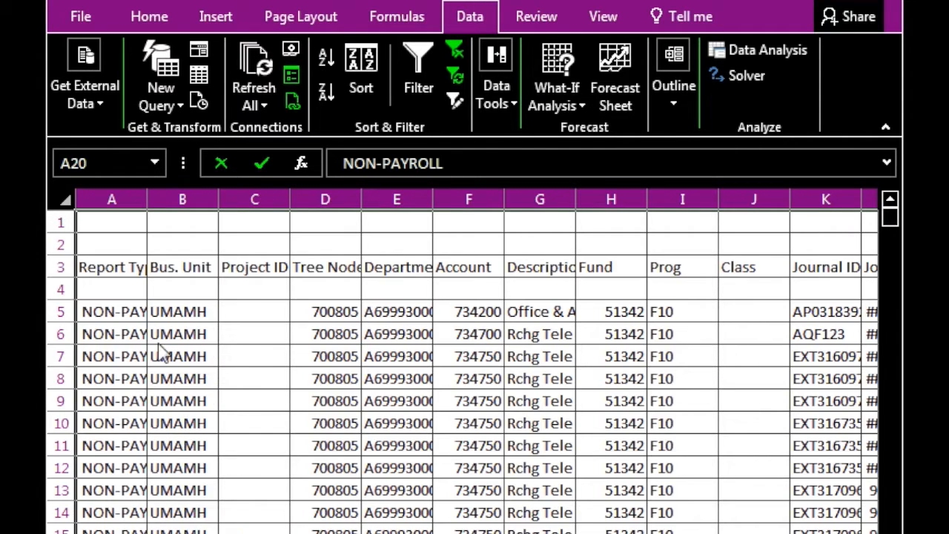
Step: Delete the blank row 4 between the column headings and the first transaction
{"action": "left_click", "coordinate": [104, 291]}
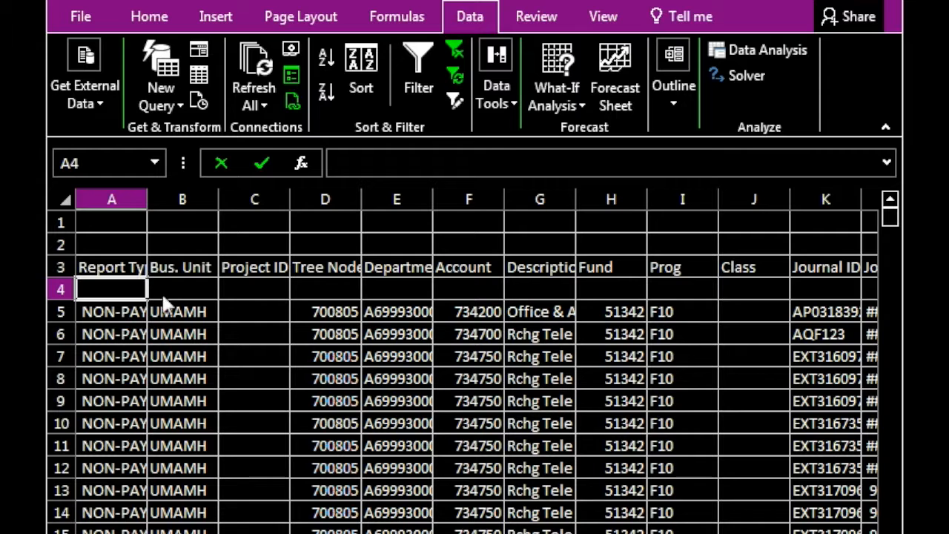
{"action": "left_click", "coordinate": [323, 273]}
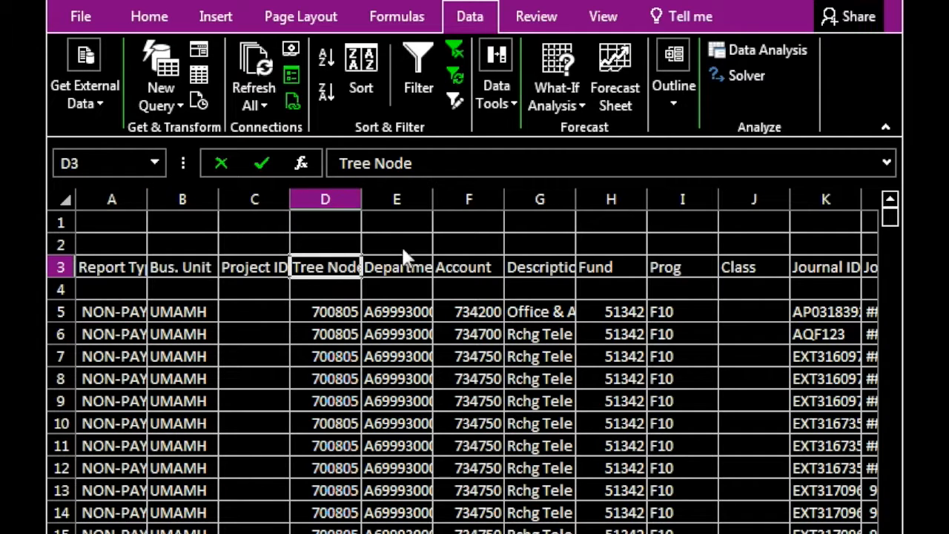
{"action": "left_click", "coordinate": [400, 356]}
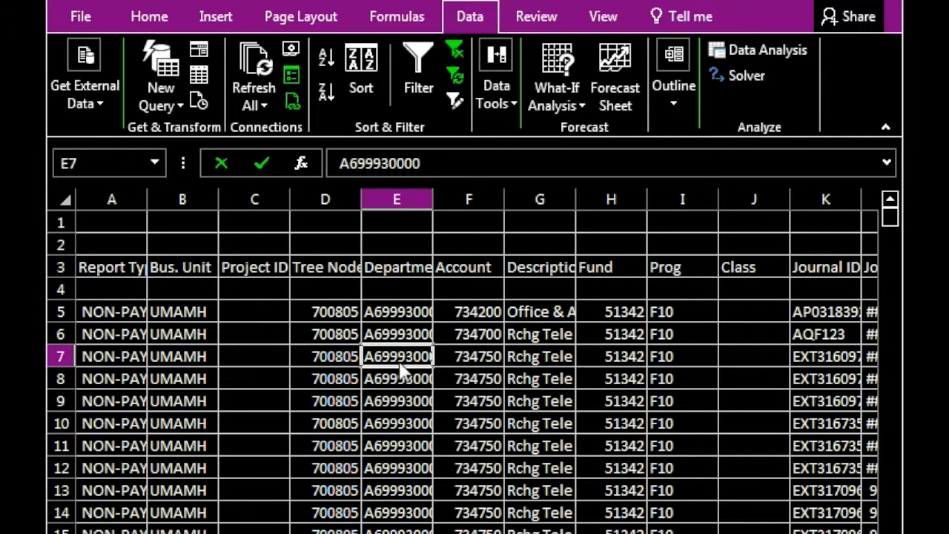
{"action": "left_click", "coordinate": [56, 289]}
{"action": "right_click", "coordinate": [59, 291]}
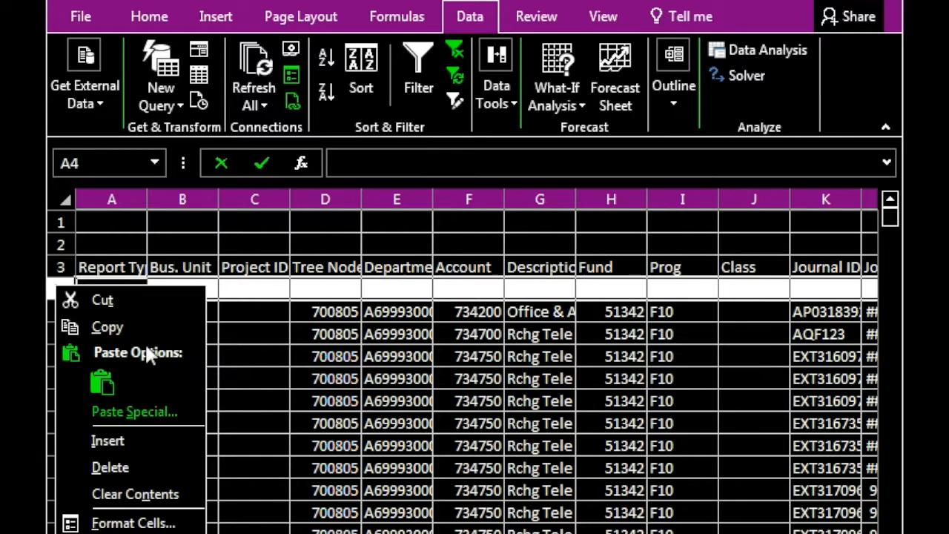
{"action": "left_click", "coordinate": [168, 465]}
Step: Delete the two blank rows above the column headings so the headings sit in row 1
{"action": "left_click_drag", "start_coordinate": [113, 221], "coordinate": [285, 245]}
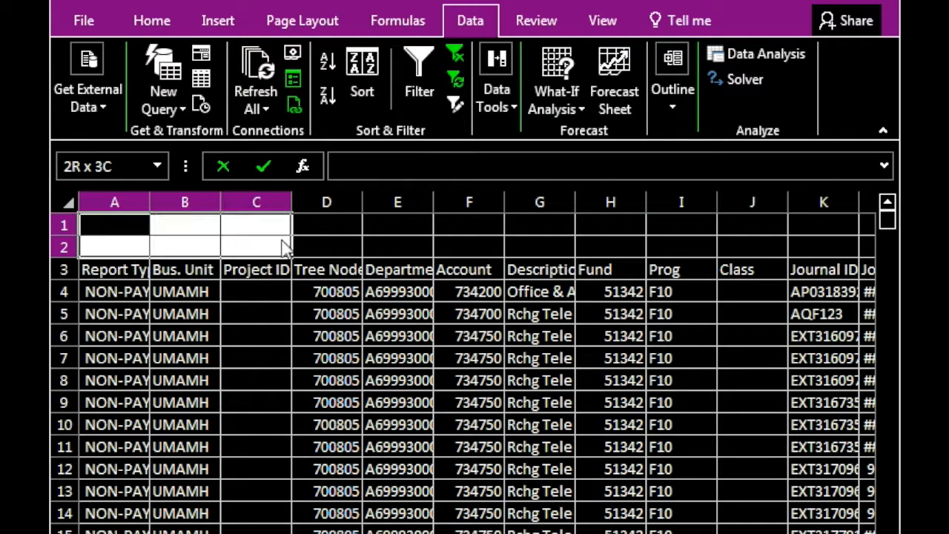
{"action": "left_click", "coordinate": [95, 272]}
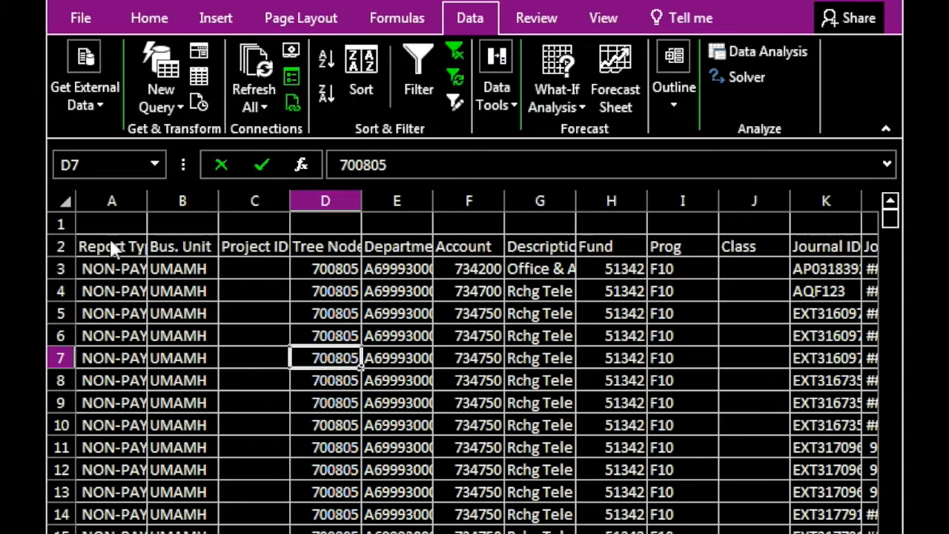
{"action": "right_click", "coordinate": [68, 226]}
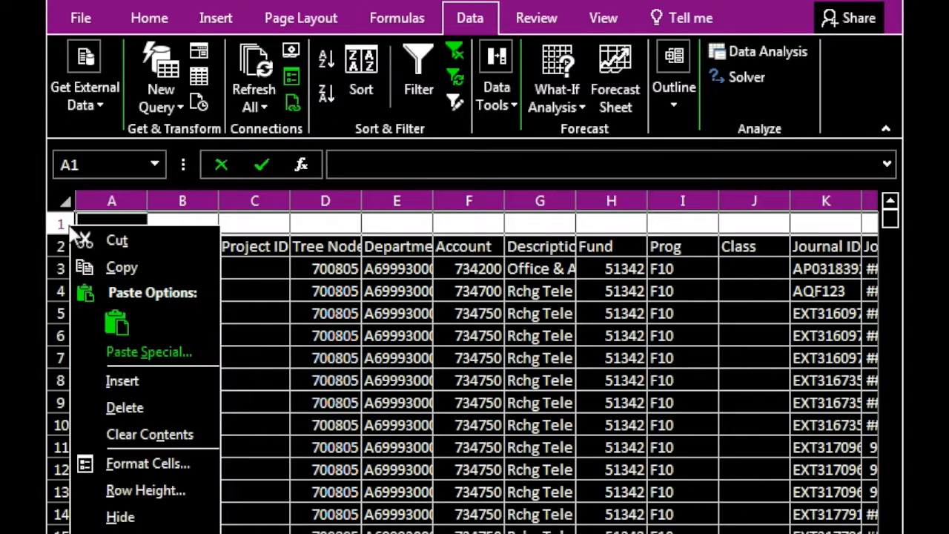
{"action": "left_click", "coordinate": [124, 407]}
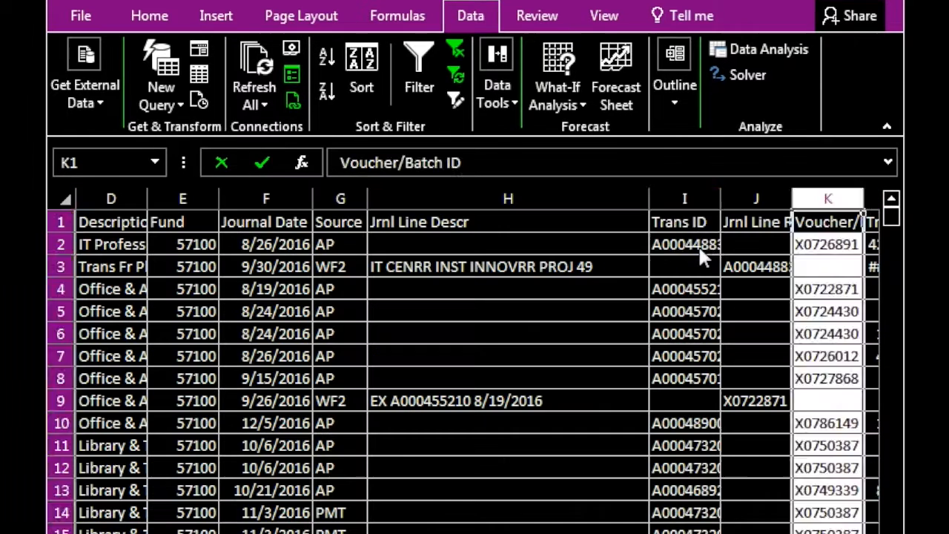
Step: Insert a blank column K between the Jrnl Line Reference and Voucher/Batch ID columns
{"action": "left_click", "coordinate": [684, 244]}
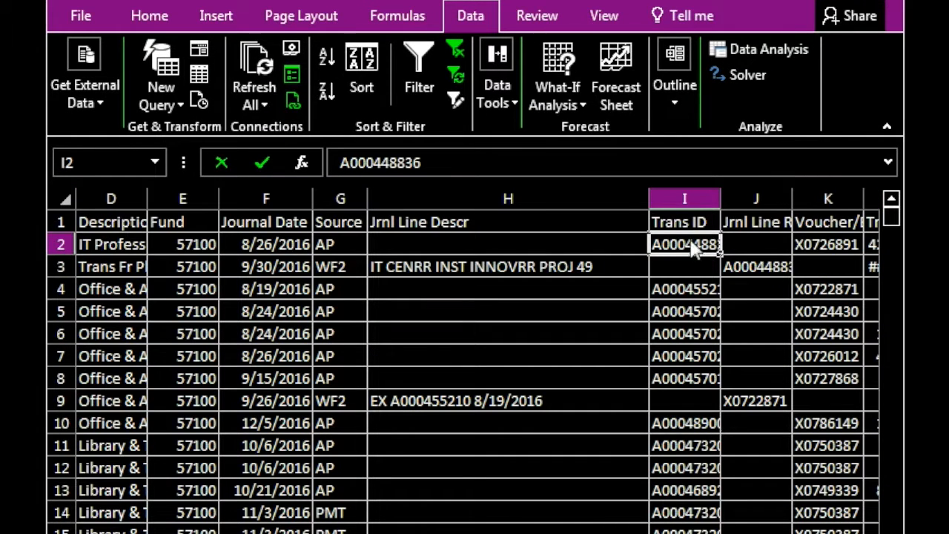
{"action": "left_click", "coordinate": [759, 272]}
{"action": "left_click", "coordinate": [812, 201]}
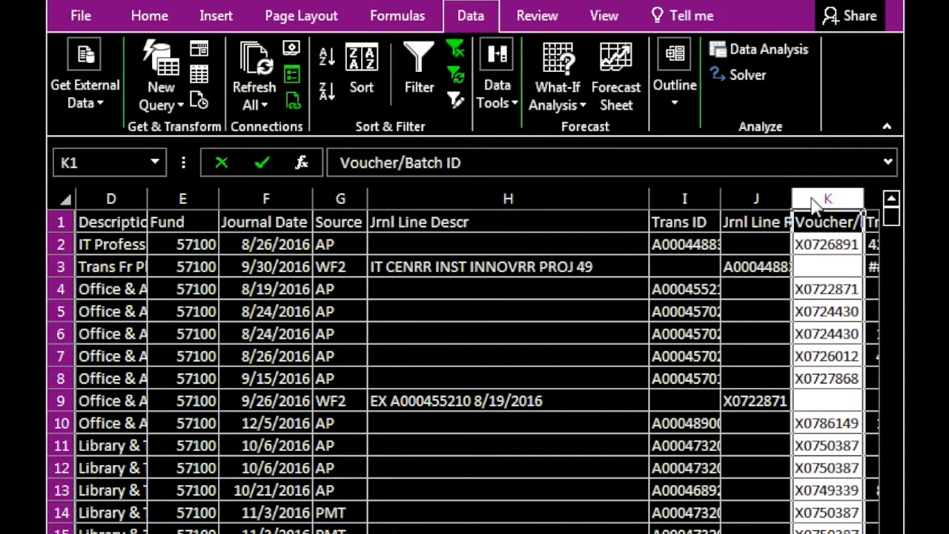
{"action": "right_click", "coordinate": [812, 201]}
{"action": "left_click", "coordinate": [701, 354]}
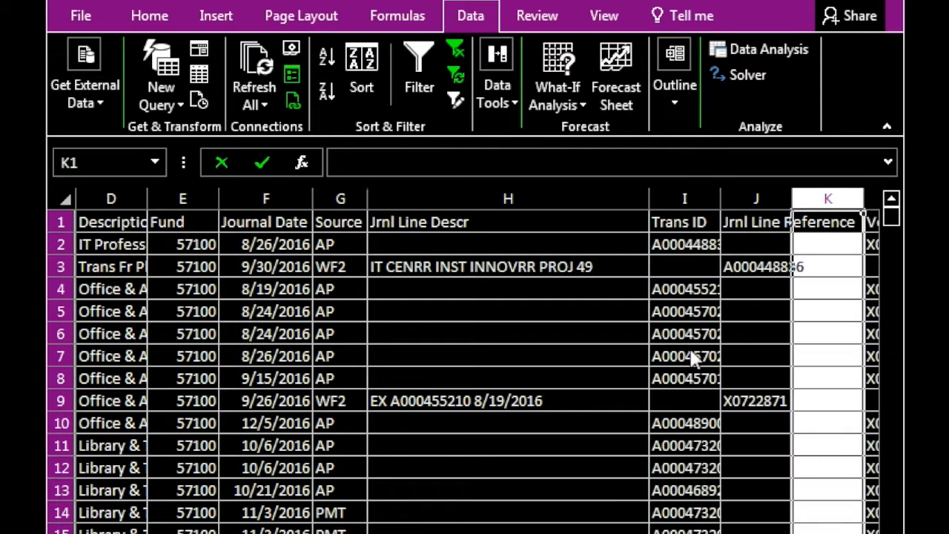
Step: Enter the heading PO in cell K1 of the blank column beside Jrnl Line Reference
{"action": "left_click", "coordinate": [810, 225]}
{"action": "left_click", "coordinate": [681, 229]}
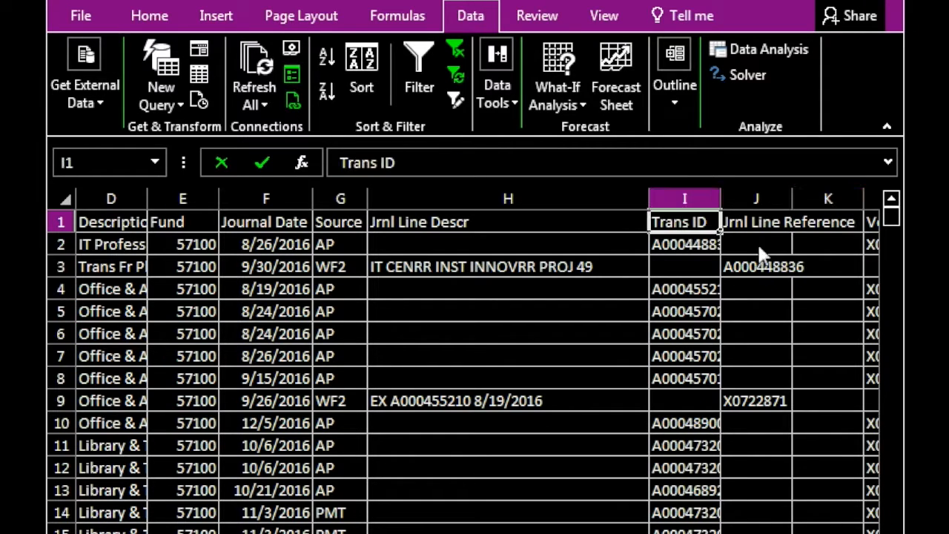
{"action": "left_click", "coordinate": [827, 224]}
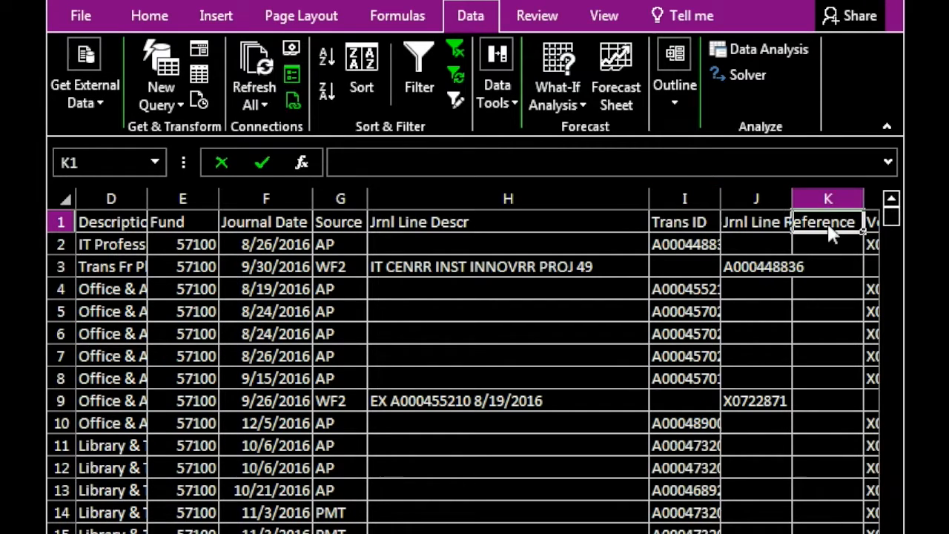
{"action": "left_click", "coordinate": [780, 226]}
{"action": "left_click", "coordinate": [694, 228]}
{"action": "left_click", "coordinate": [748, 226]}
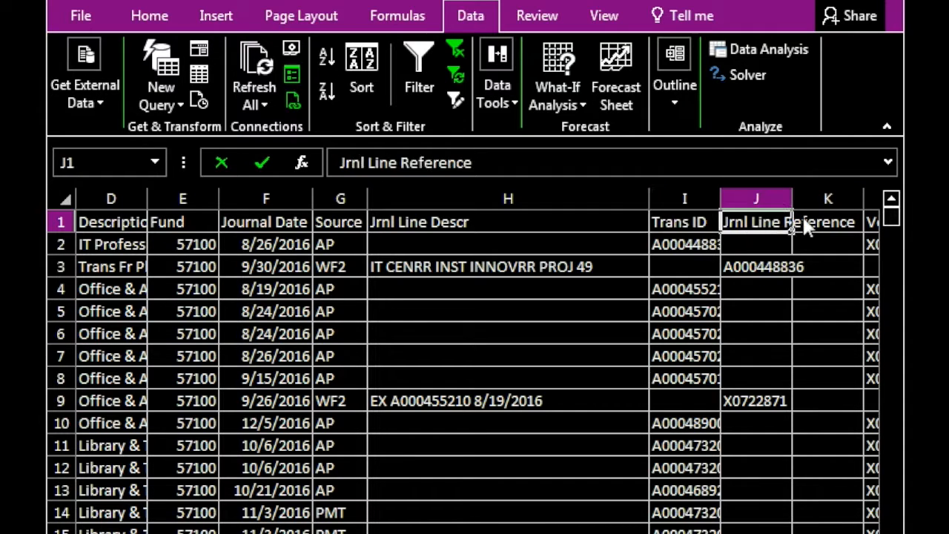
{"action": "left_click", "coordinate": [819, 227]}
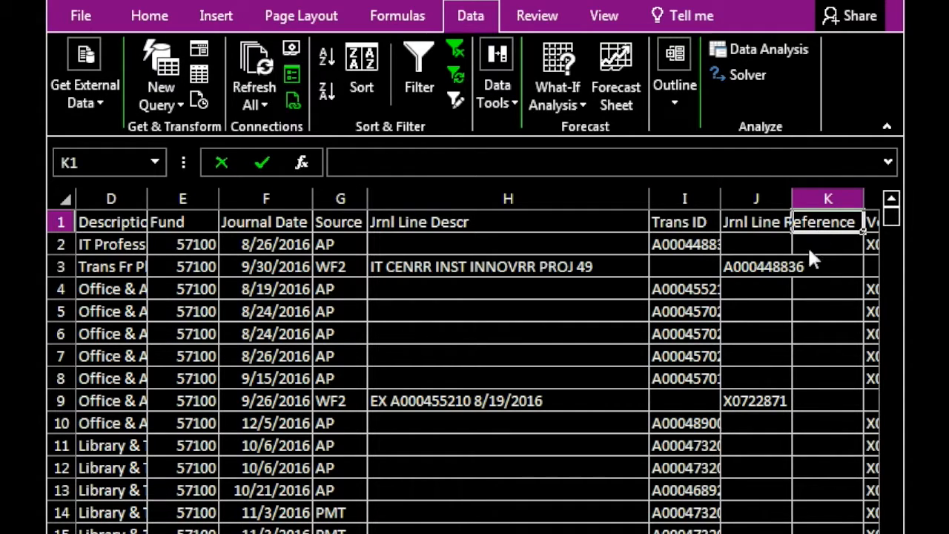
{"action": "key", "text": "F2"}
{"action": "type", "text": "PPO"}
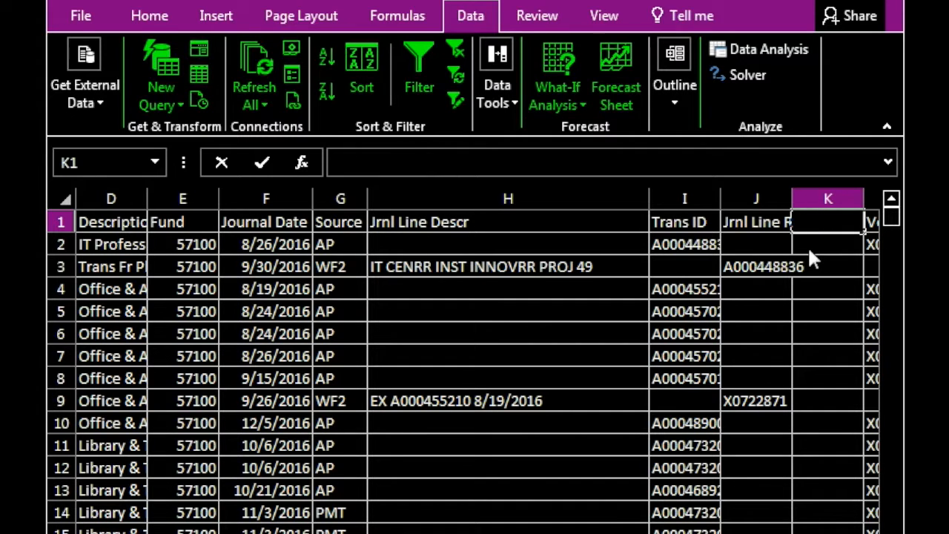
{"action": "type", "text": "O"}
{"action": "key", "text": "Return"}
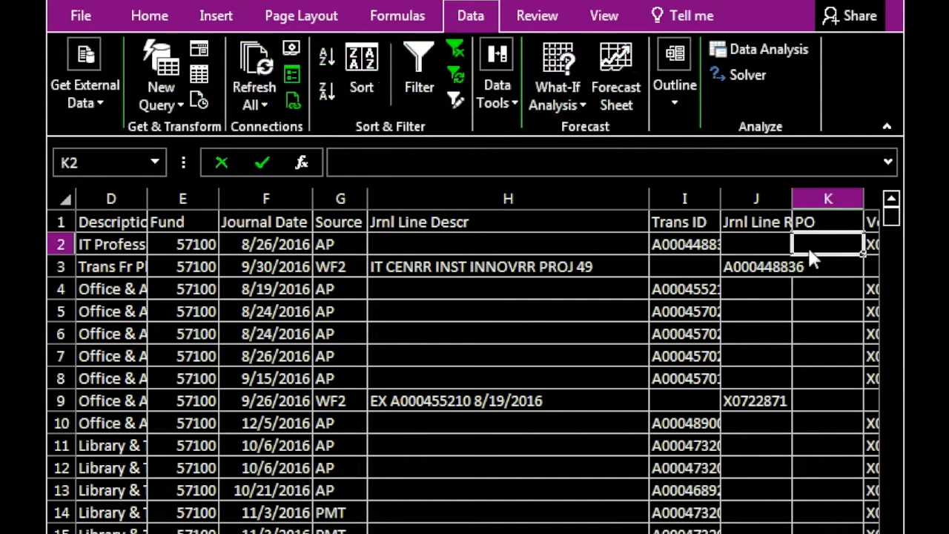
Step: Enter the formula =CONCAT(I2,J2) in cell K2 to combine Trans ID and Jrnl Line Reference
{"action": "type", "text": "="}
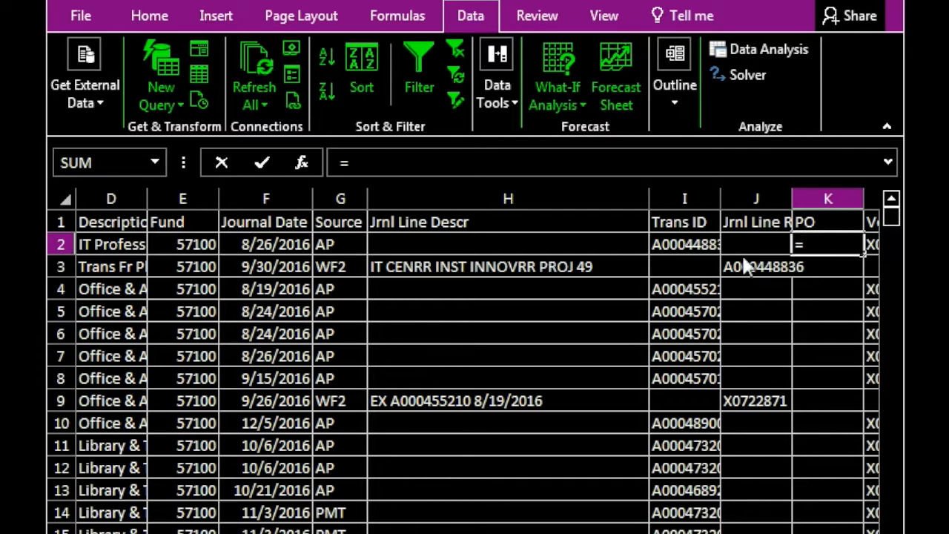
{"action": "left_click", "coordinate": [327, 162]}
{"action": "type", "text": "con"}
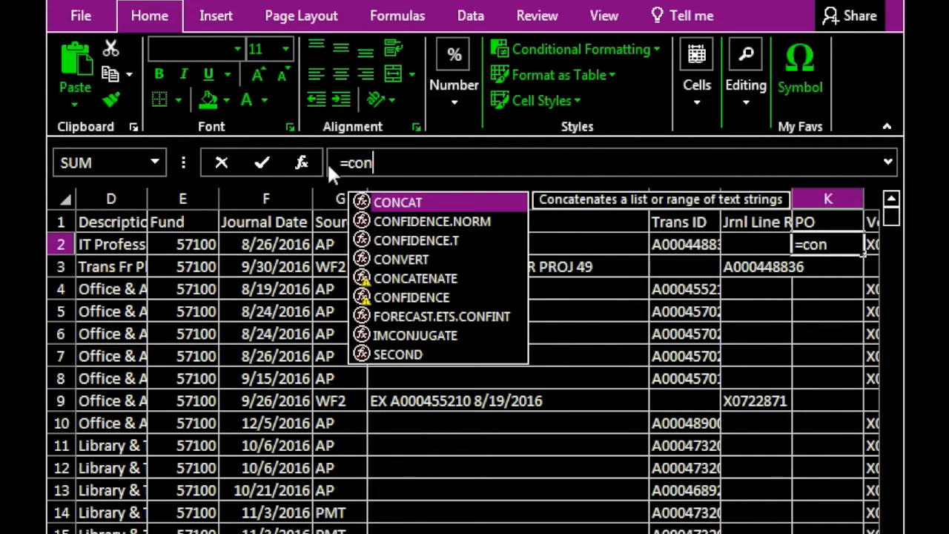
{"action": "double_click", "coordinate": [415, 202]}
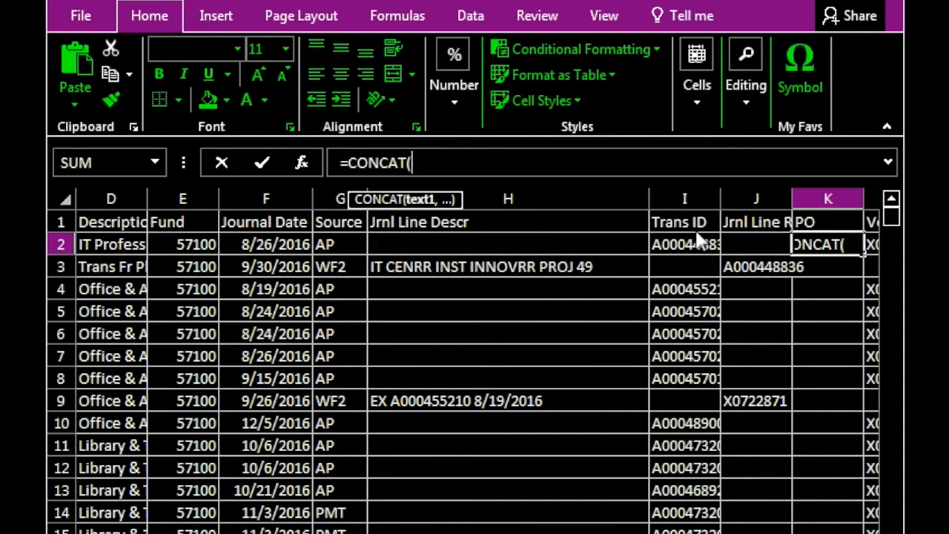
{"action": "left_click", "coordinate": [689, 246]}
{"action": "type", "text": "+"}
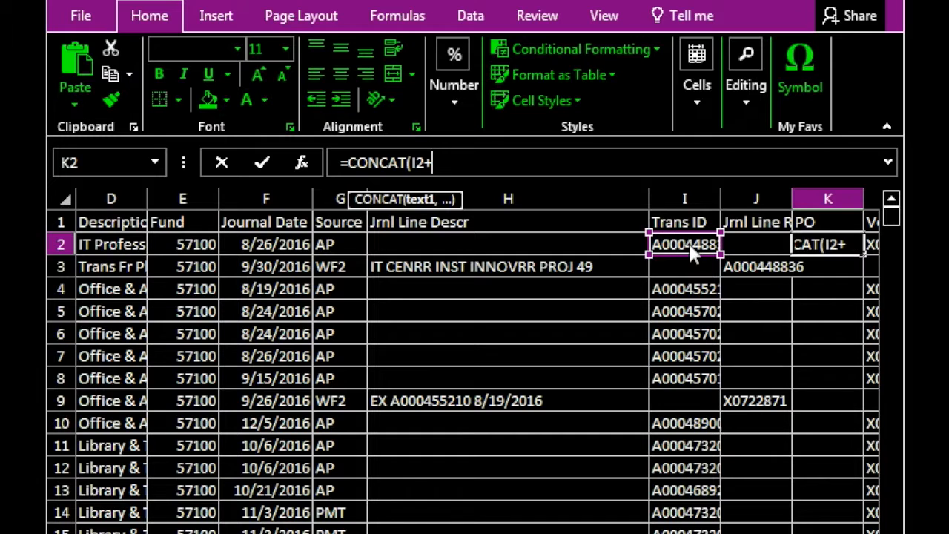
{"action": "key", "text": "BackSpace"}
{"action": "type", "text": ","}
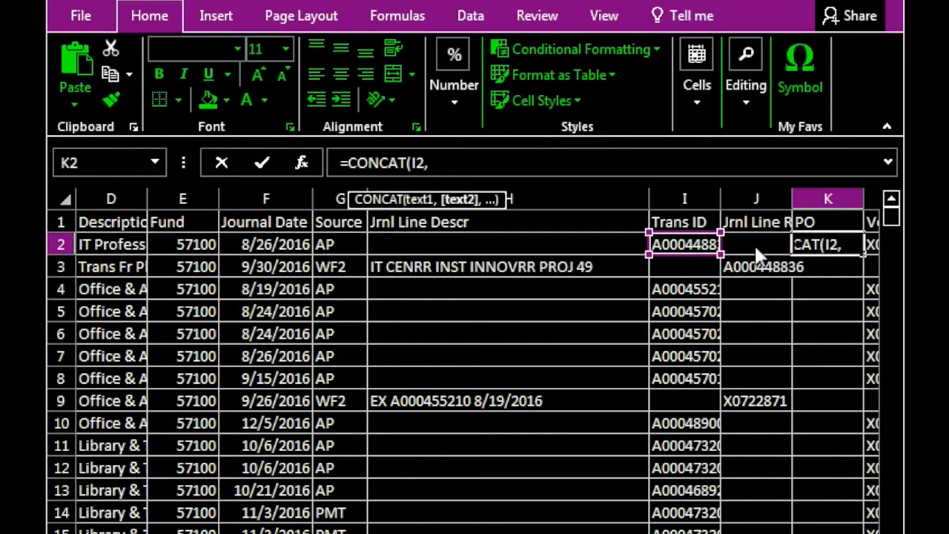
{"action": "left_click", "coordinate": [760, 246]}
{"action": "type", "text": ")"}
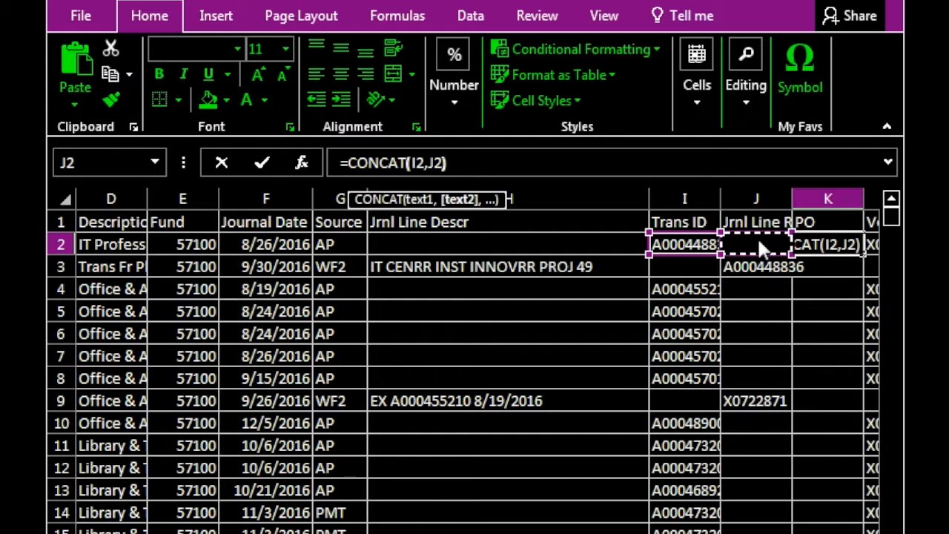
{"action": "key", "text": "Return"}
Step: Fit column K's width to its contents and fill the K2 formula down through row 9
{"action": "left_click", "coordinate": [824, 249]}
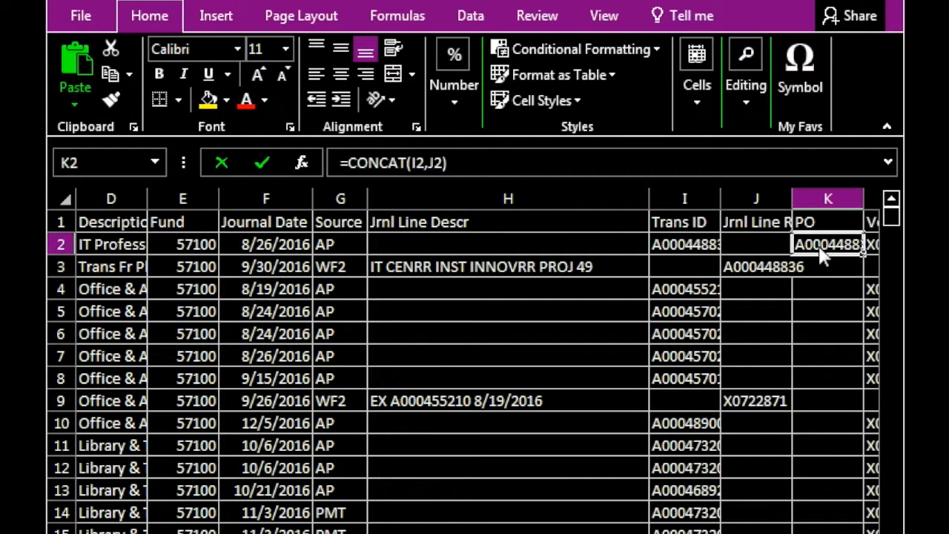
{"action": "double_click", "coordinate": [864, 199]}
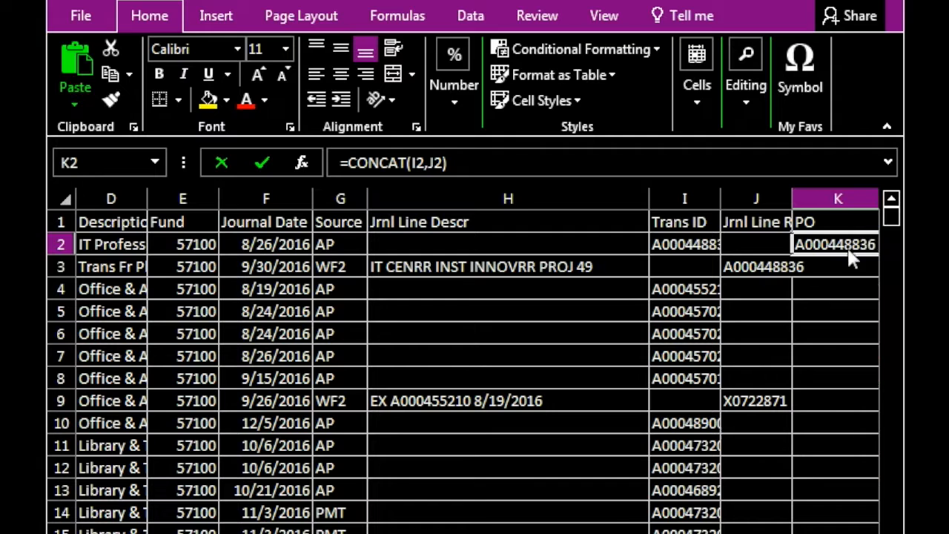
{"action": "left_click", "coordinate": [708, 246]}
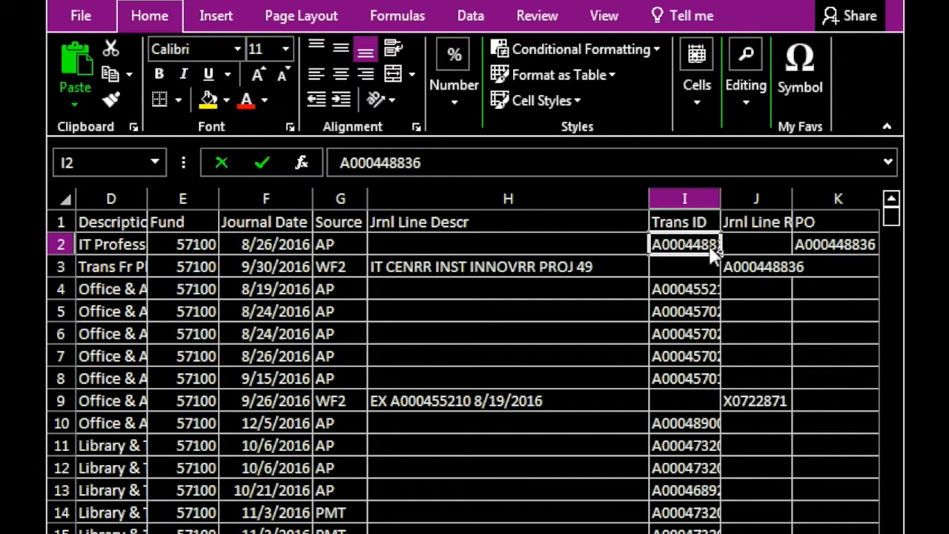
{"action": "left_click", "coordinate": [769, 252]}
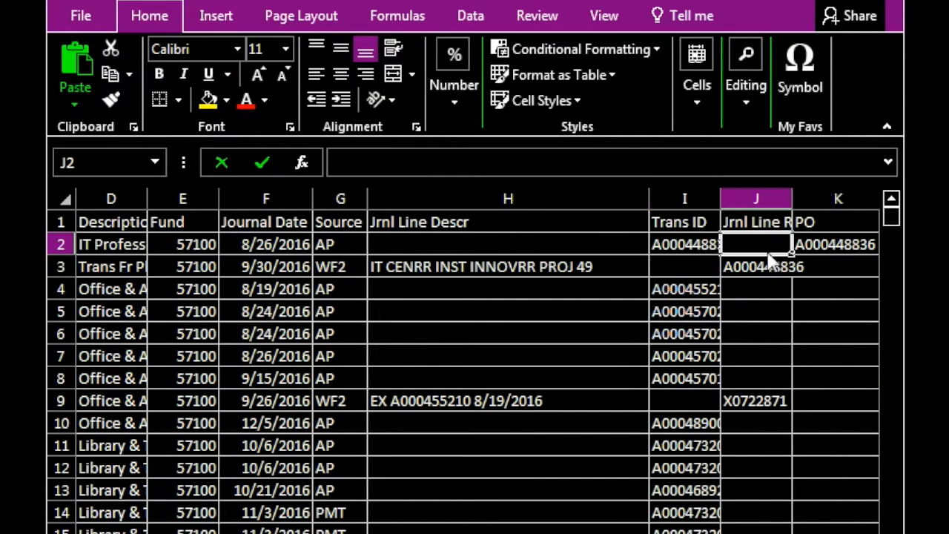
{"action": "key", "text": "Right"}
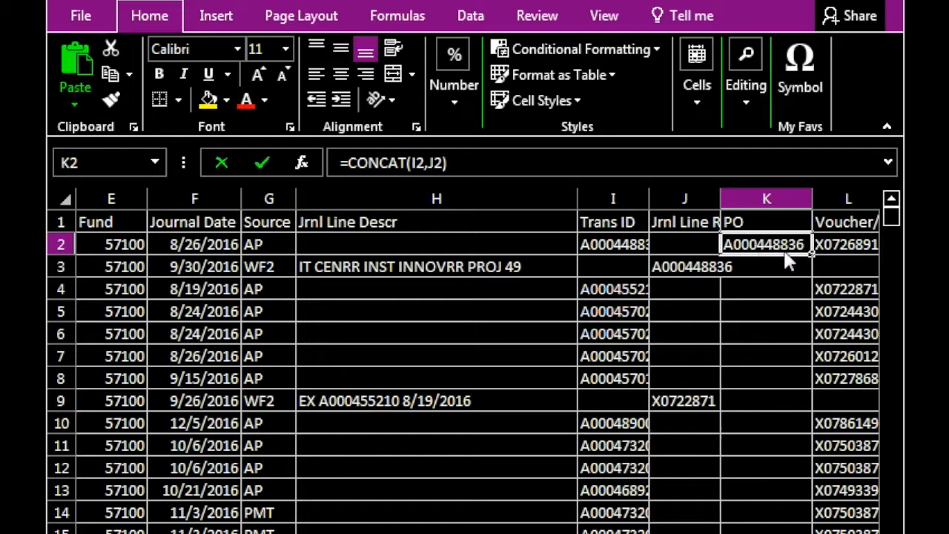
{"action": "left_click_drag", "start_coordinate": [811, 253], "coordinate": [766, 426]}
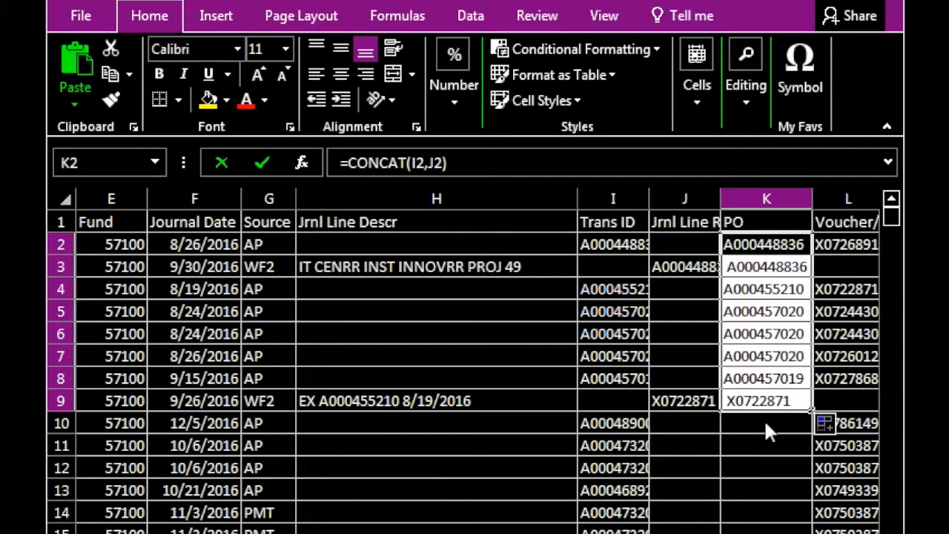
Step: Compare the Trans ID, Jrnl Line Reference and PO cells in row 9
{"action": "left_click", "coordinate": [671, 404]}
{"action": "left_click", "coordinate": [629, 400]}
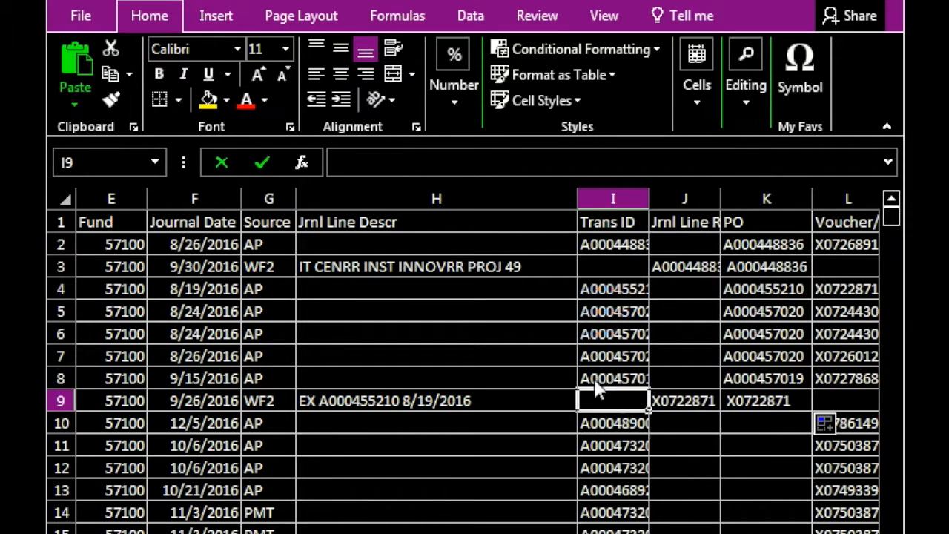
{"action": "left_click", "coordinate": [679, 400]}
{"action": "left_click", "coordinate": [742, 401]}
{"action": "scroll", "coordinate": [742, 395], "scroll_direction": "down", "scroll_amount": 2}
{"action": "scroll", "coordinate": [742, 396], "scroll_direction": "up", "scroll_amount": 2}
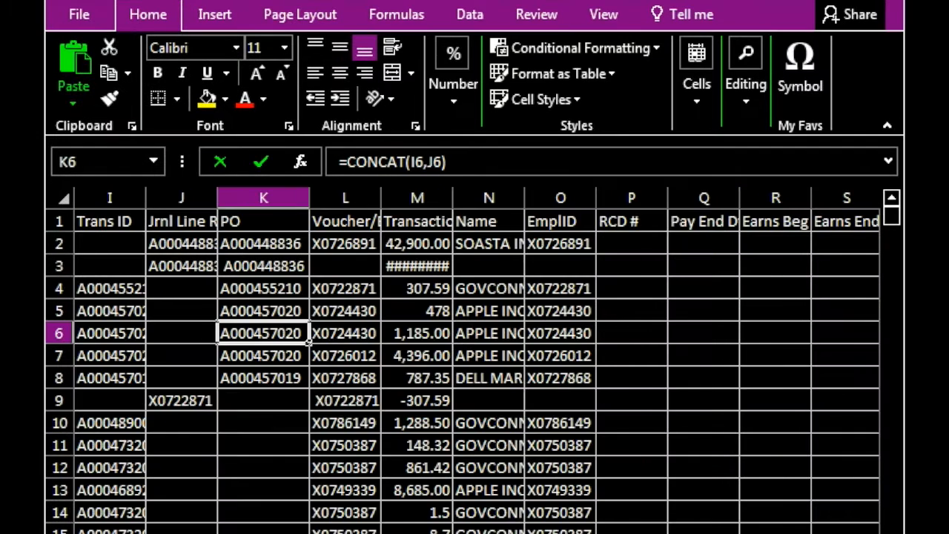
Step: Compare the Trans ID entry in row 6 with the Jrnl Line Reference heading and its row 9 entry
{"action": "scroll", "coordinate": [474, 360], "scroll_direction": "left", "scroll_amount": 4}
{"action": "scroll", "coordinate": [475, 359], "scroll_direction": "right", "scroll_amount": 1}
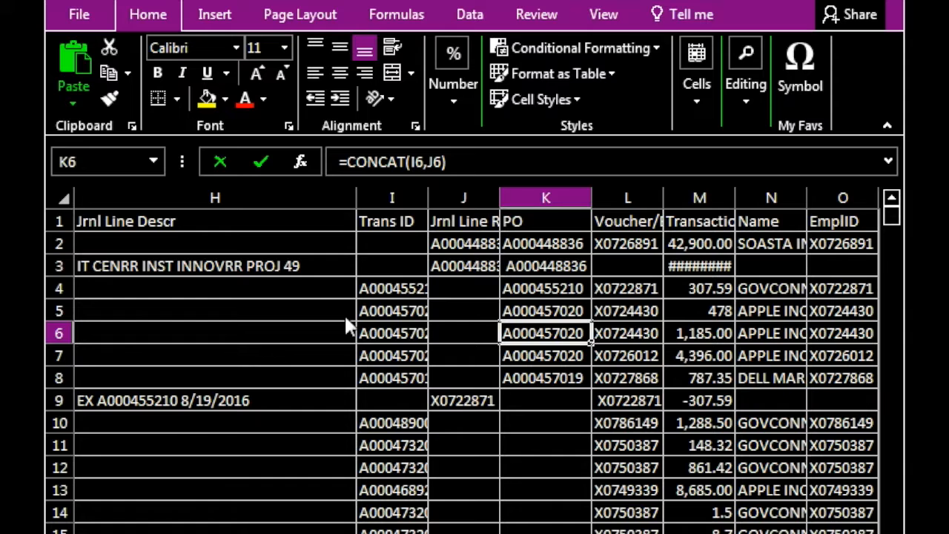
{"action": "left_click", "coordinate": [401, 328]}
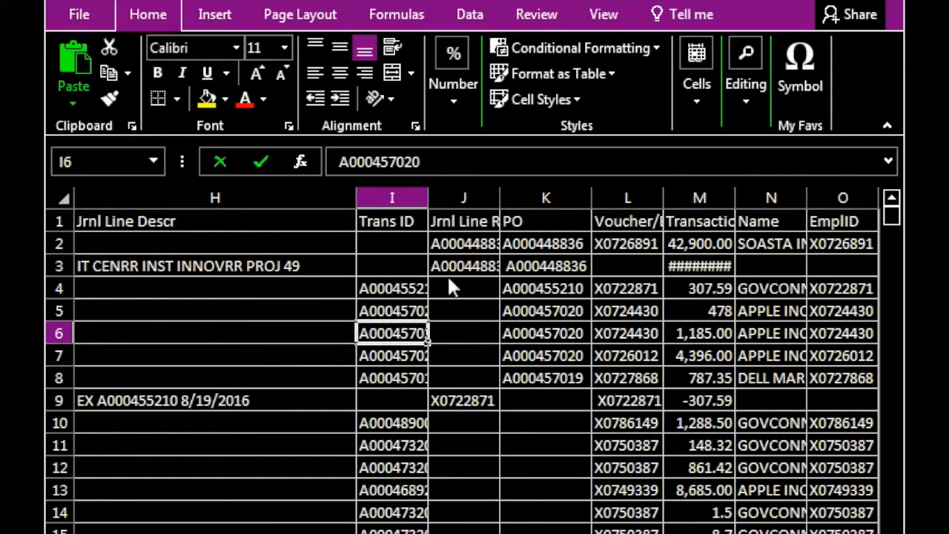
{"action": "left_click", "coordinate": [461, 222]}
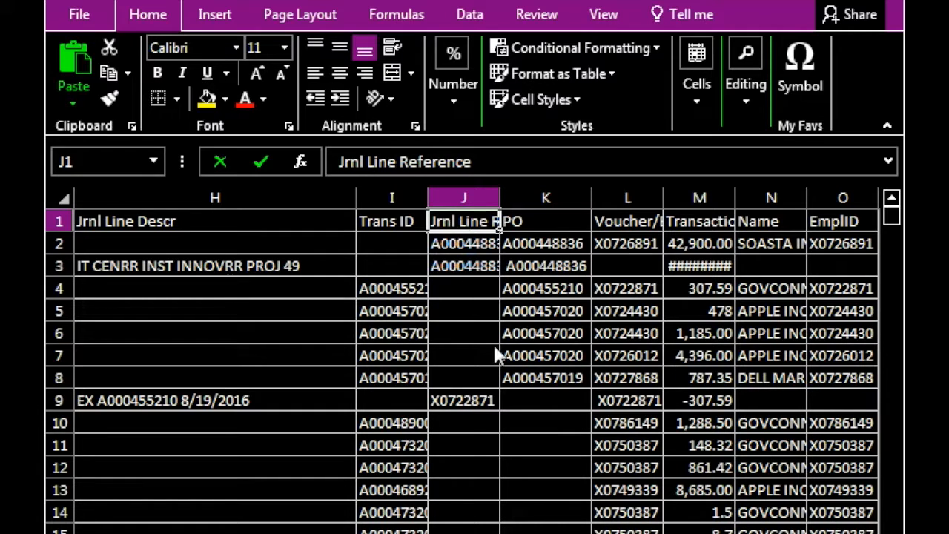
{"action": "left_click", "coordinate": [485, 400]}
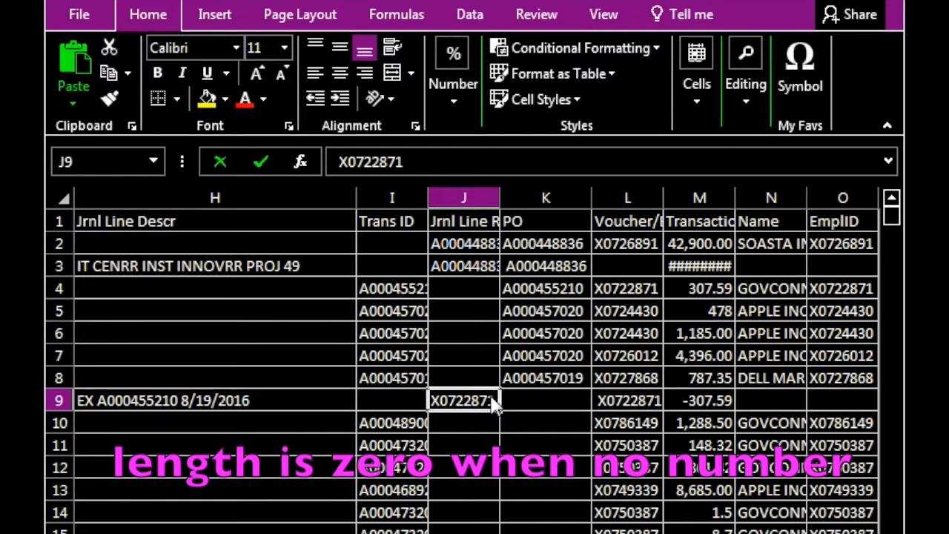
{"action": "left_click", "coordinate": [416, 341]}
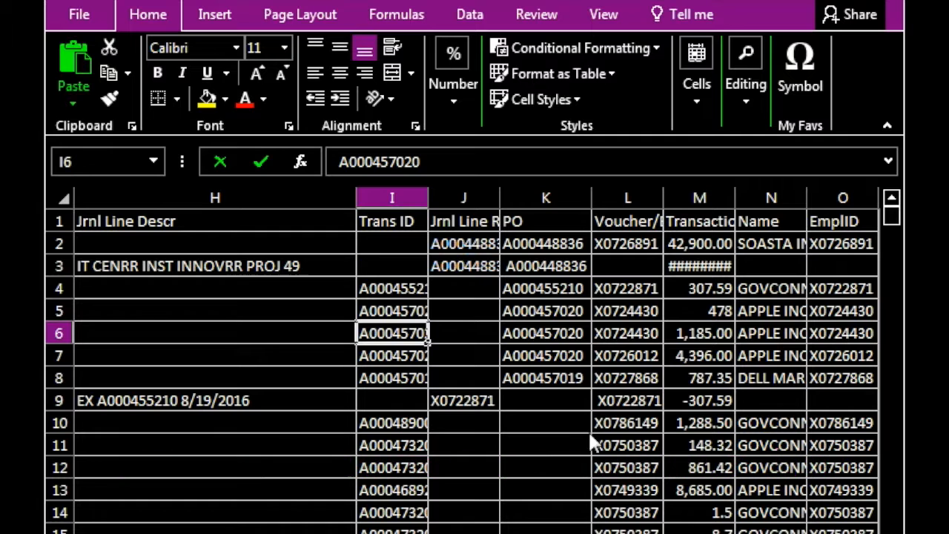
Step: Begin an IF formula in PO cell K9 with the logical test LEN(I9)>LEN(J9)
{"action": "left_click", "coordinate": [548, 400]}
{"action": "type", "text": "=i"}
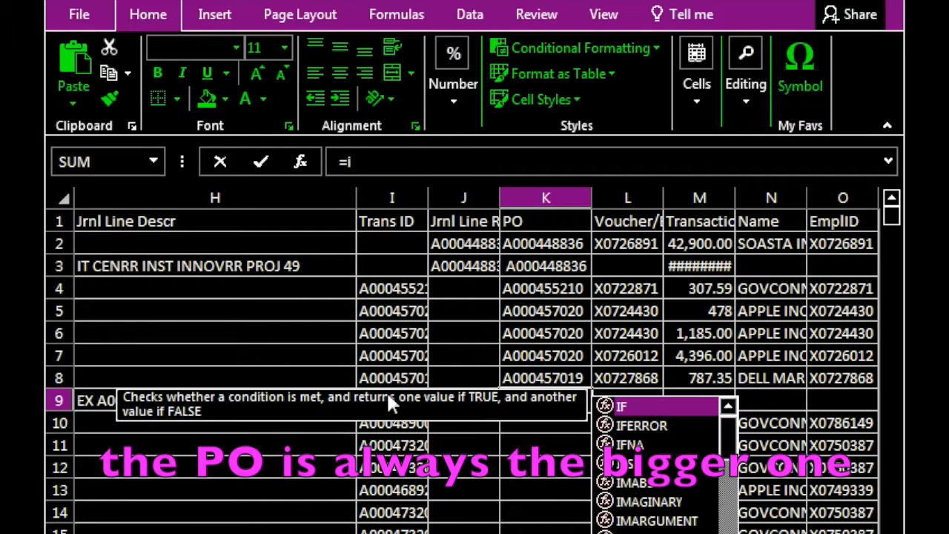
{"action": "type", "text": "f("}
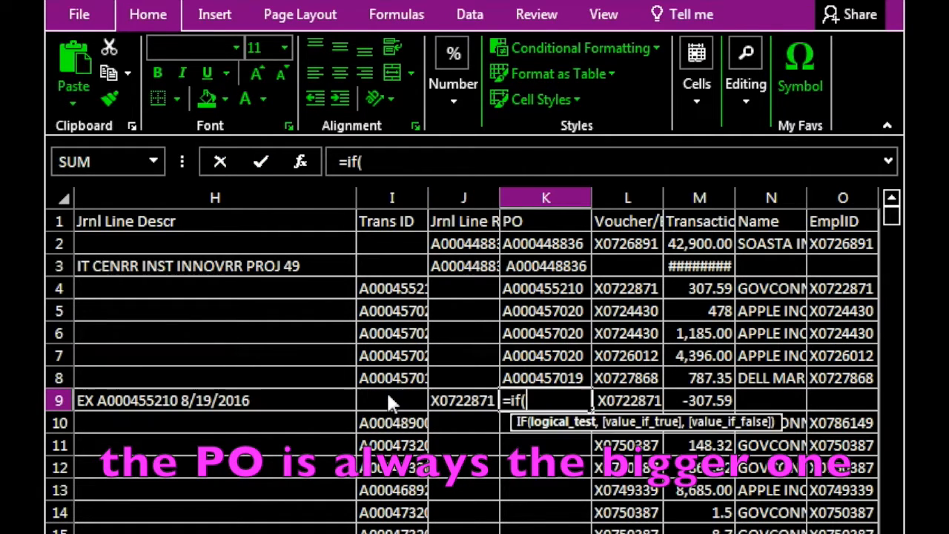
{"action": "type", "text": "len"}
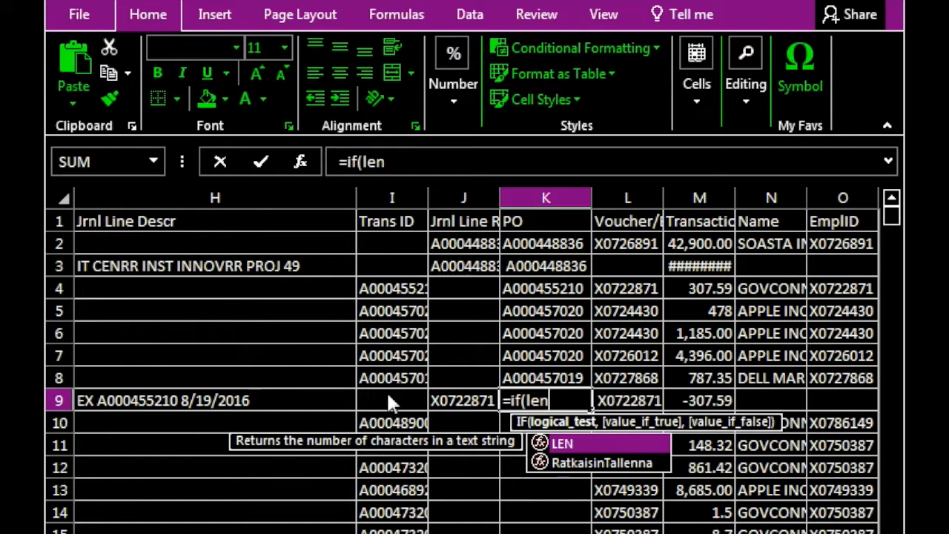
{"action": "type", "text": "("}
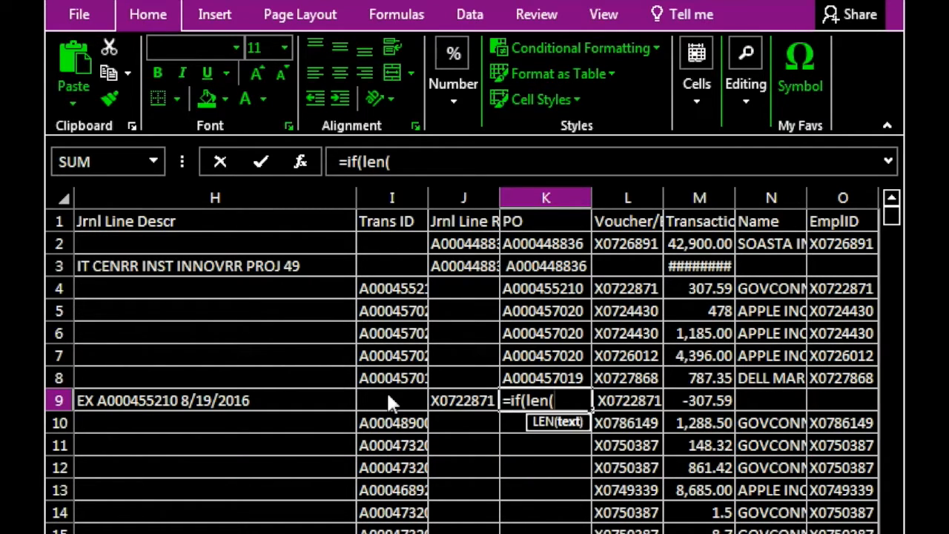
{"action": "left_click", "coordinate": [389, 399]}
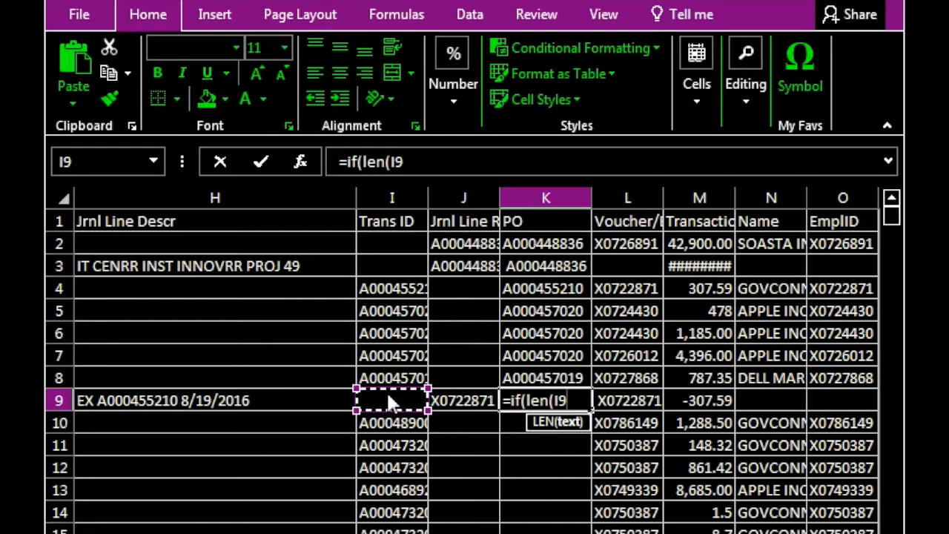
{"action": "type", "text": ","}
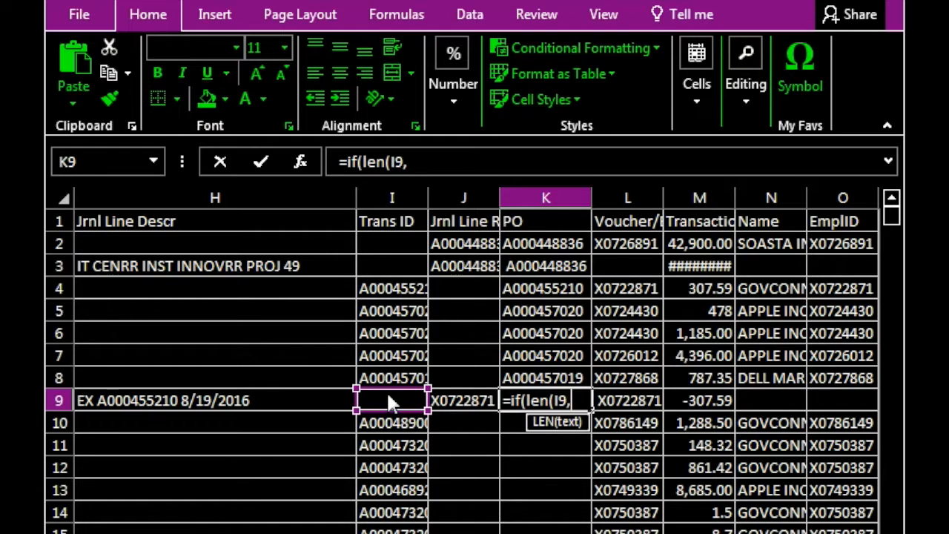
{"action": "key", "text": "BackSpace"}
{"action": "type", "text": ")"}
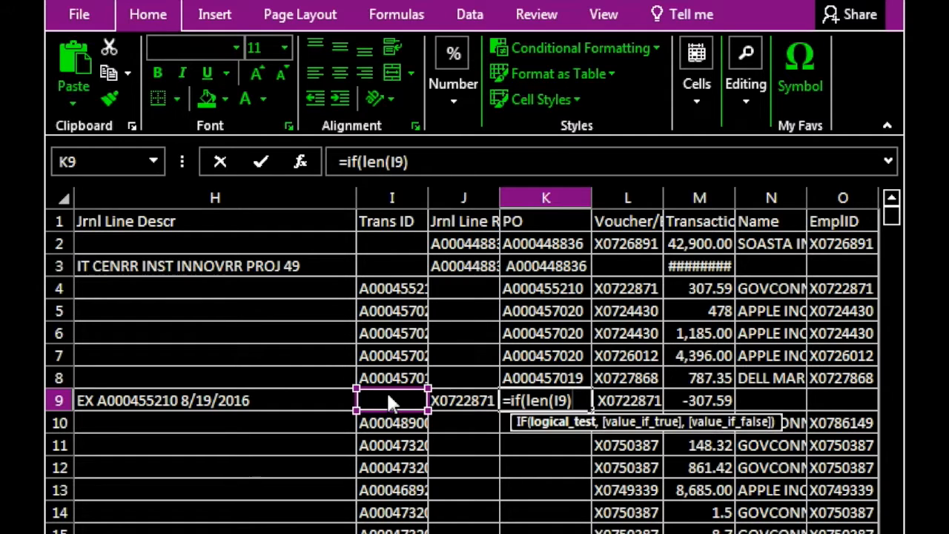
{"action": "type", "text": ">len"}
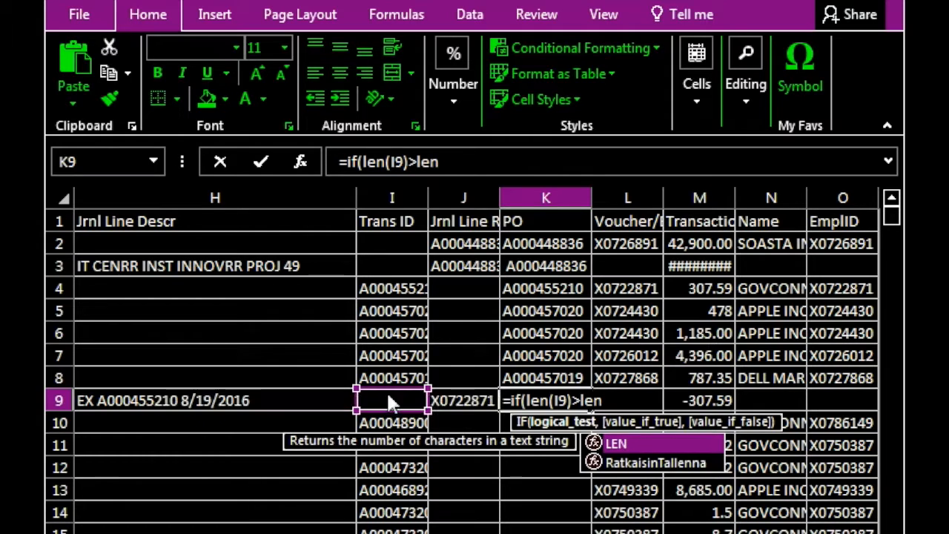
{"action": "type", "text": "("}
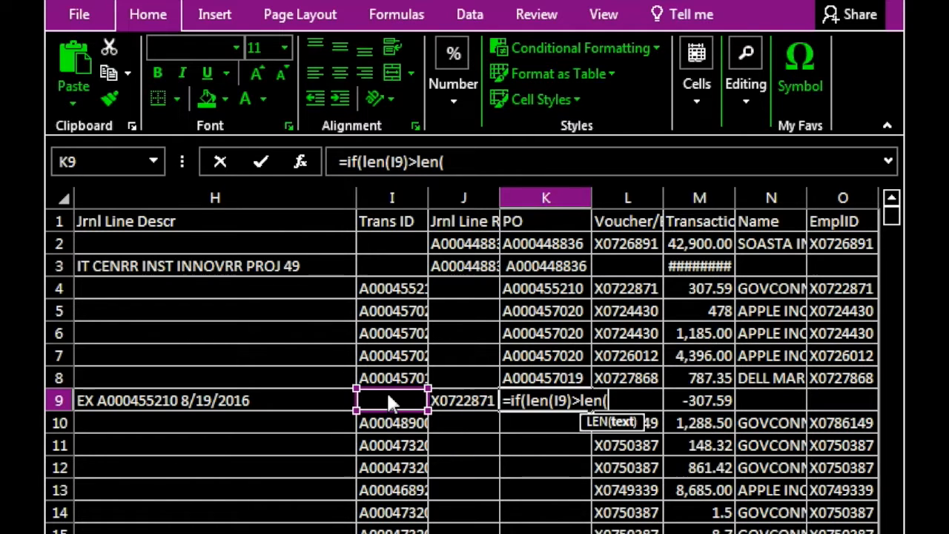
{"action": "left_click", "coordinate": [455, 408]}
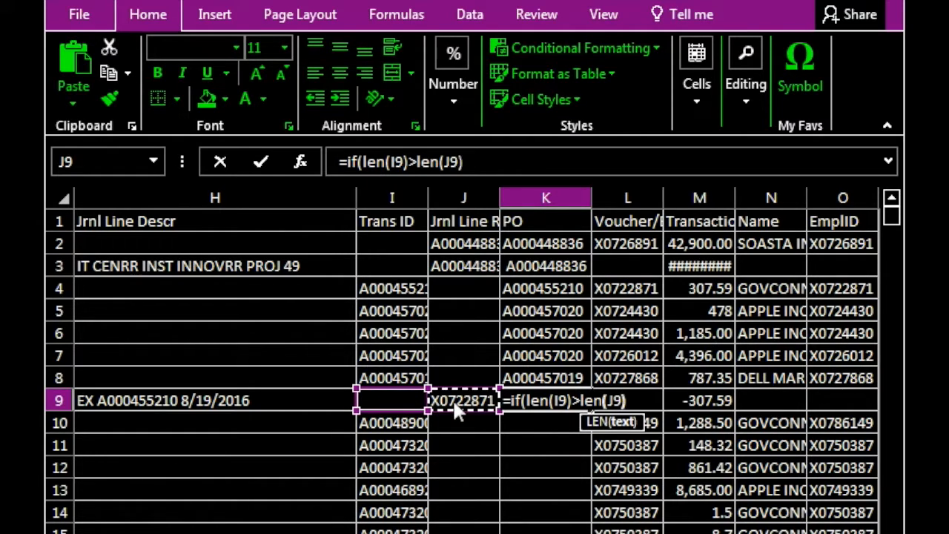
{"action": "type", "text": ")"}
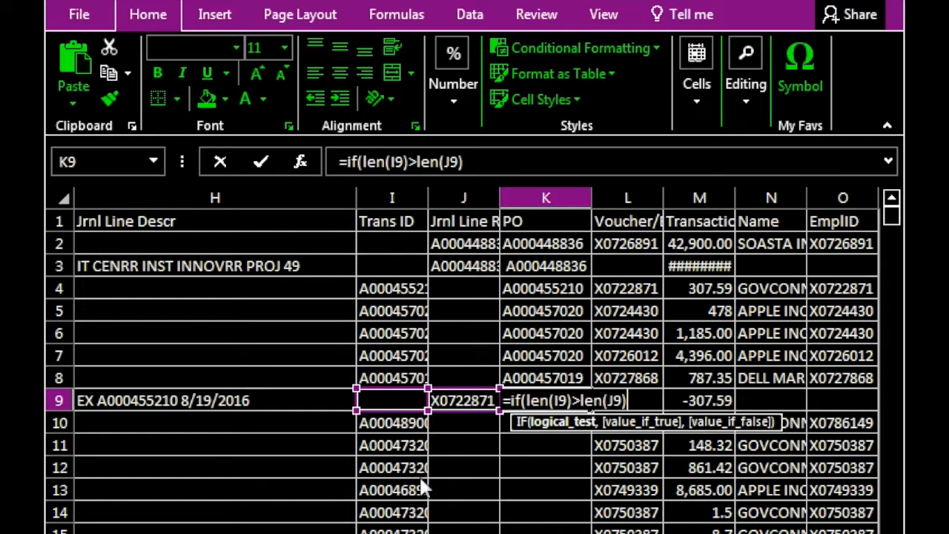
{"action": "key", "text": "Return"}
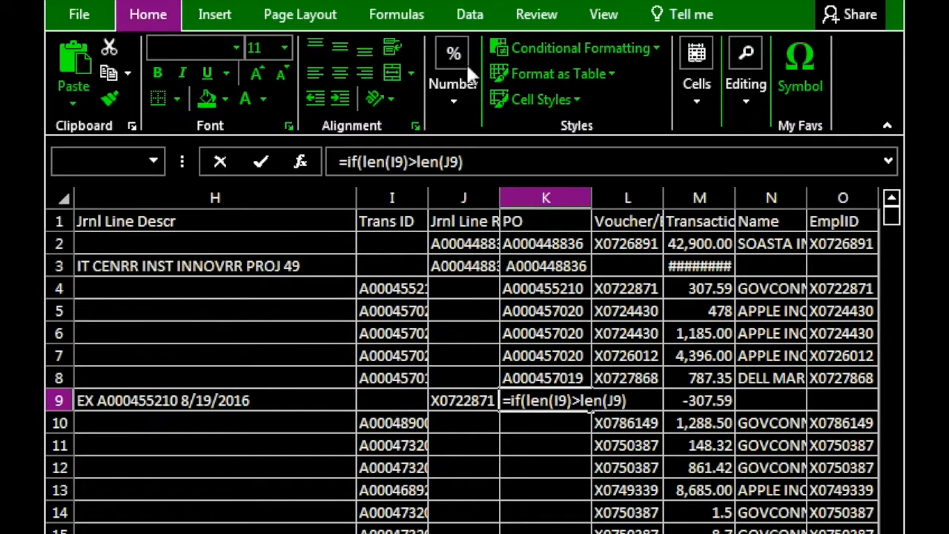
{"action": "left_click", "coordinate": [507, 2]}
{"action": "left_click", "coordinate": [636, 403]}
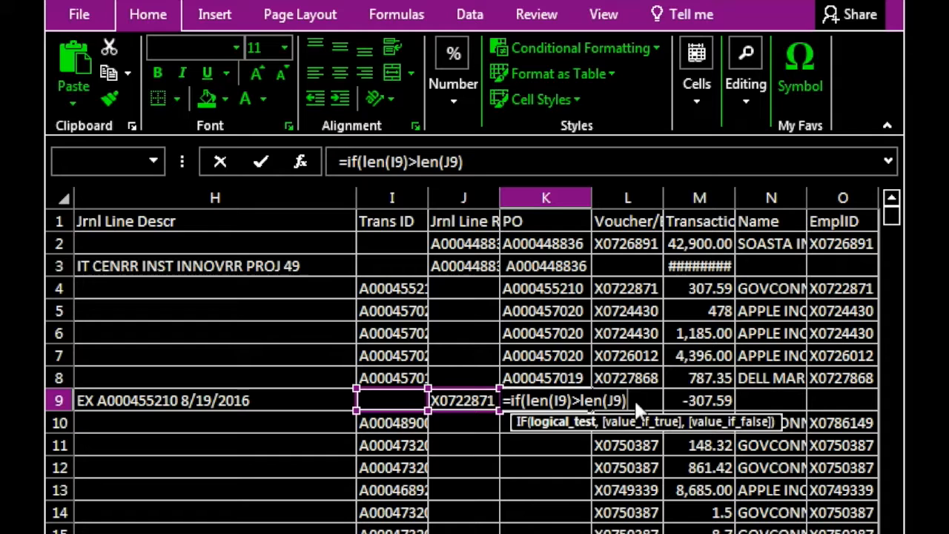
Step: Complete the K9 formula so it returns I9 when the test is true and J9 when it is false
{"action": "type", "text": ","}
{"action": "left_click", "coordinate": [392, 397]}
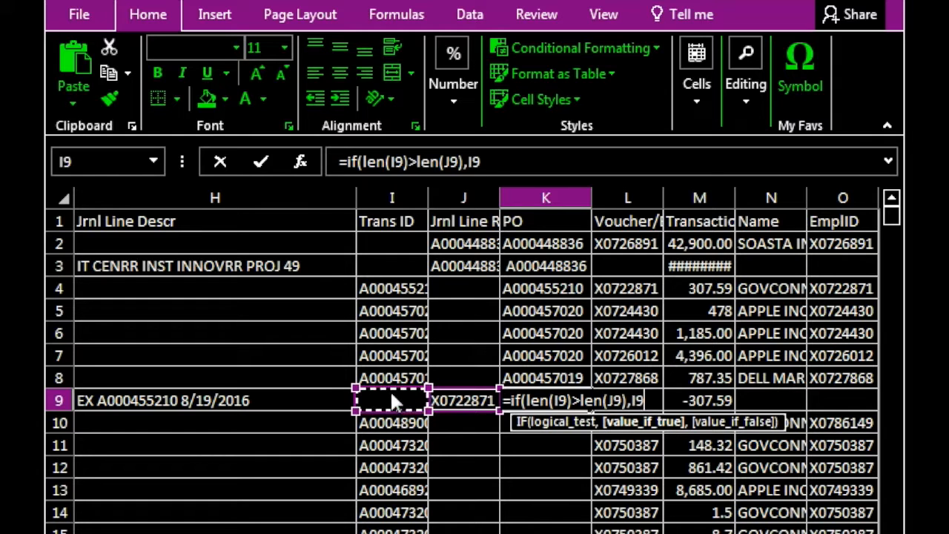
{"action": "type", "text": ","}
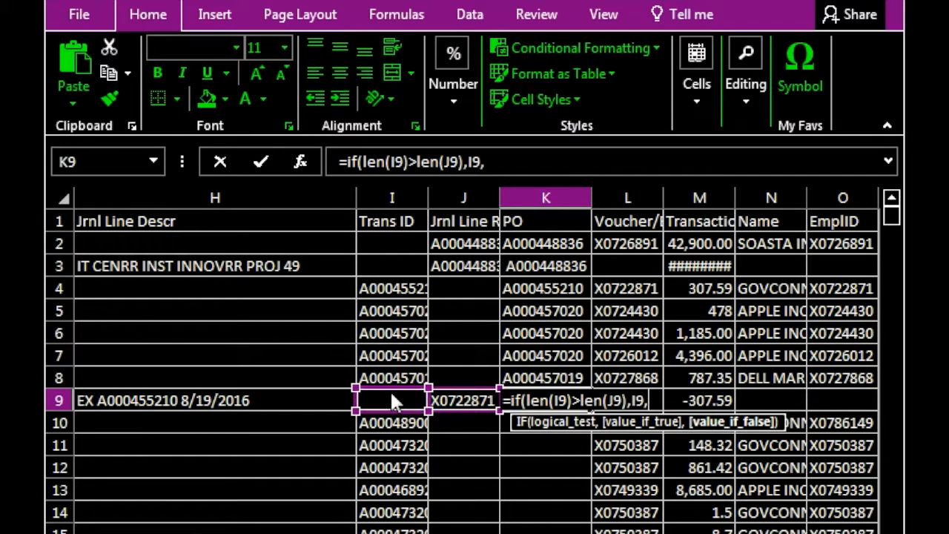
{"action": "left_click", "coordinate": [460, 401]}
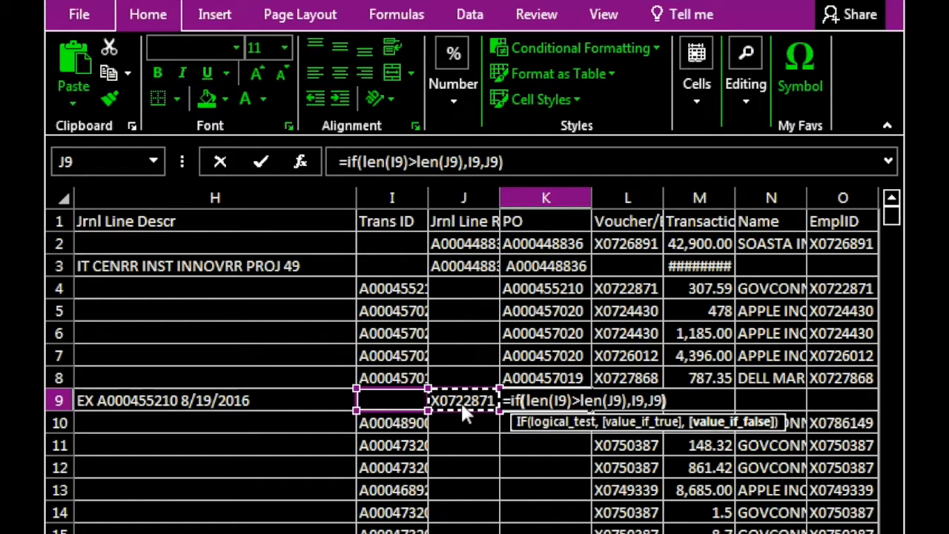
{"action": "type", "text": ")"}
{"action": "key", "text": "Return"}
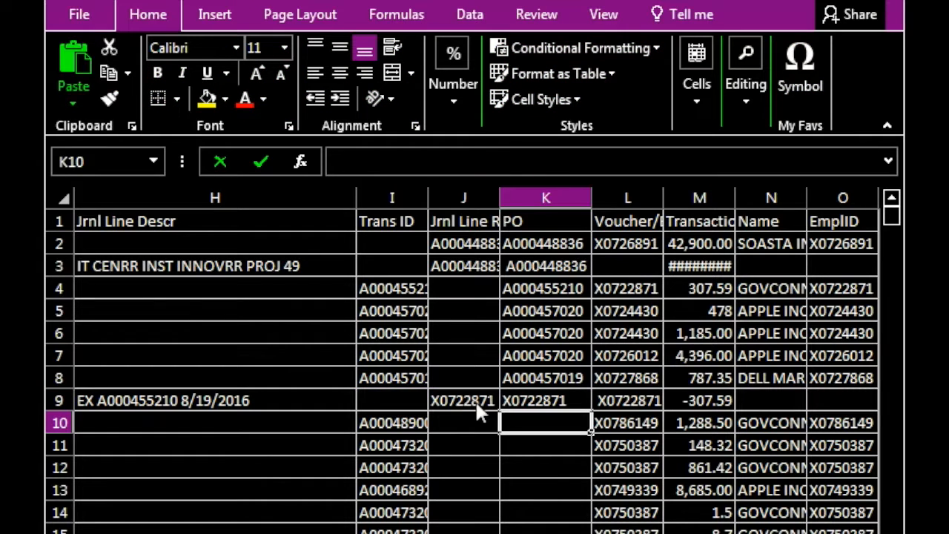
Step: Check the PO formulas in column K against the Trans ID and Jrnl Line Reference cells in rows 2 to 9
{"action": "left_click", "coordinate": [547, 333]}
{"action": "left_click", "coordinate": [567, 403]}
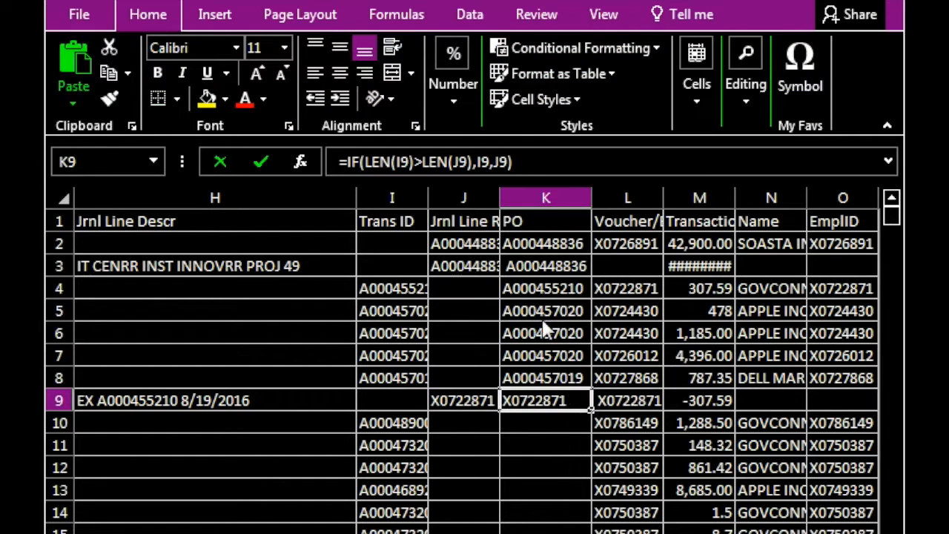
{"action": "left_click_drag", "start_coordinate": [544, 247], "coordinate": [546, 400]}
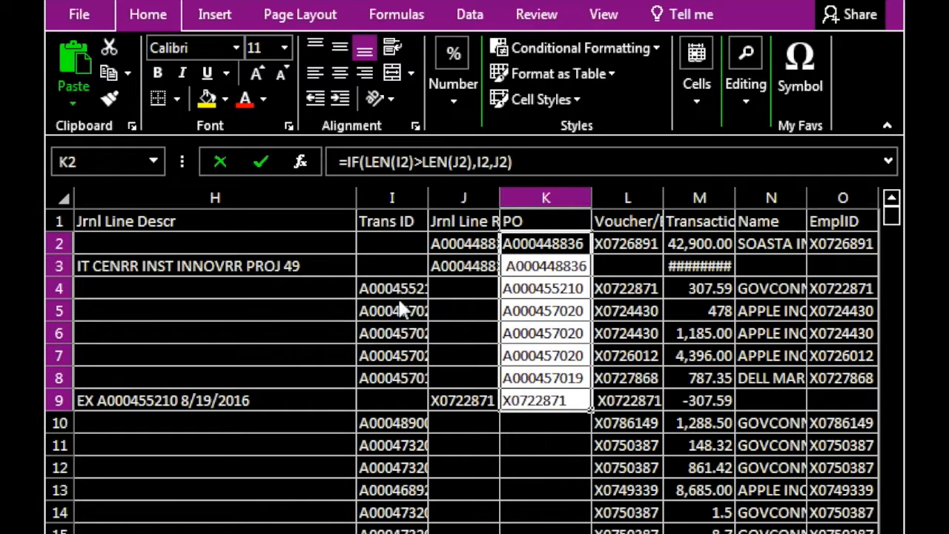
{"action": "left_click", "coordinate": [403, 309]}
{"action": "left_click", "coordinate": [391, 245]}
{"action": "left_click", "coordinate": [474, 246]}
{"action": "left_click", "coordinate": [397, 289]}
{"action": "left_click", "coordinate": [545, 314]}
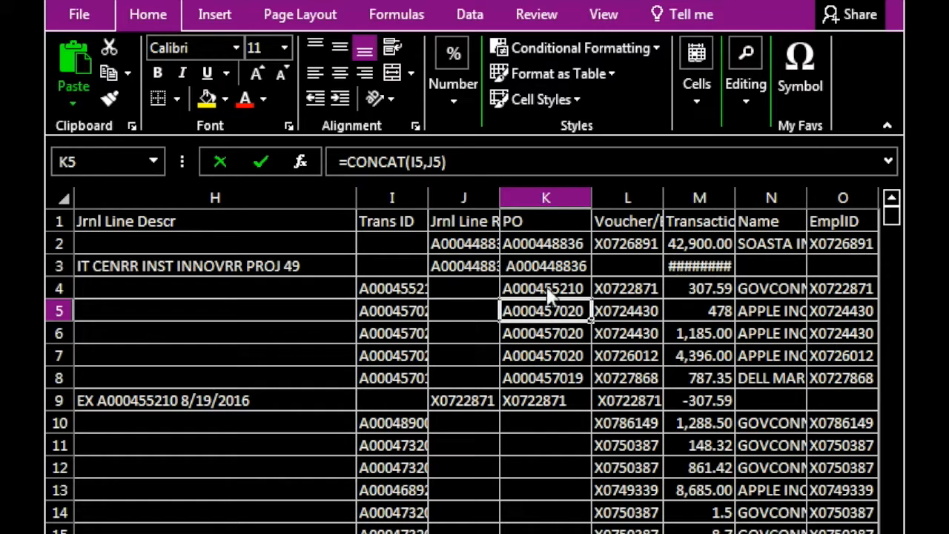
{"action": "left_click_drag", "start_coordinate": [562, 244], "coordinate": [562, 267]}
Step: Fill the K9 IF formula up to K2 and down through the PO rows below row 9
{"action": "left_click", "coordinate": [535, 400]}
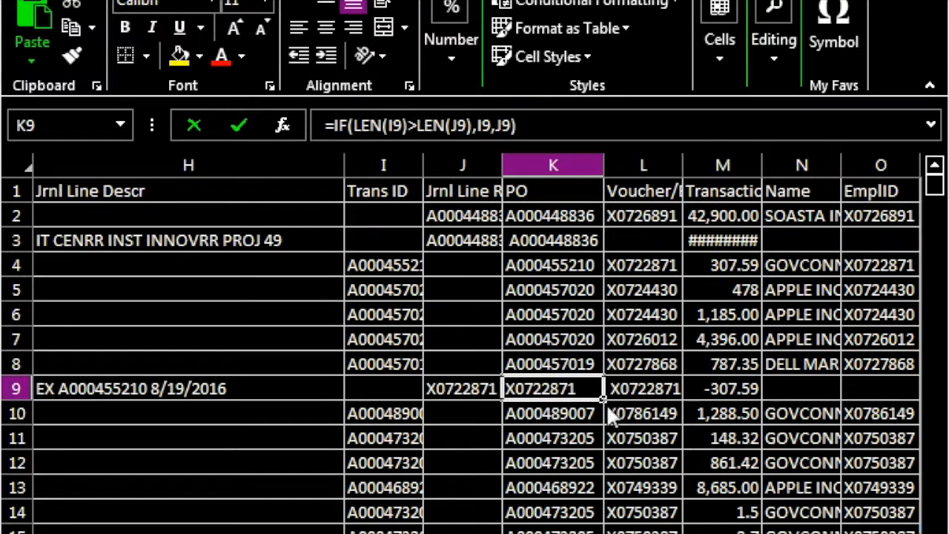
{"action": "left_click_drag", "start_coordinate": [603, 401], "coordinate": [595, 211]}
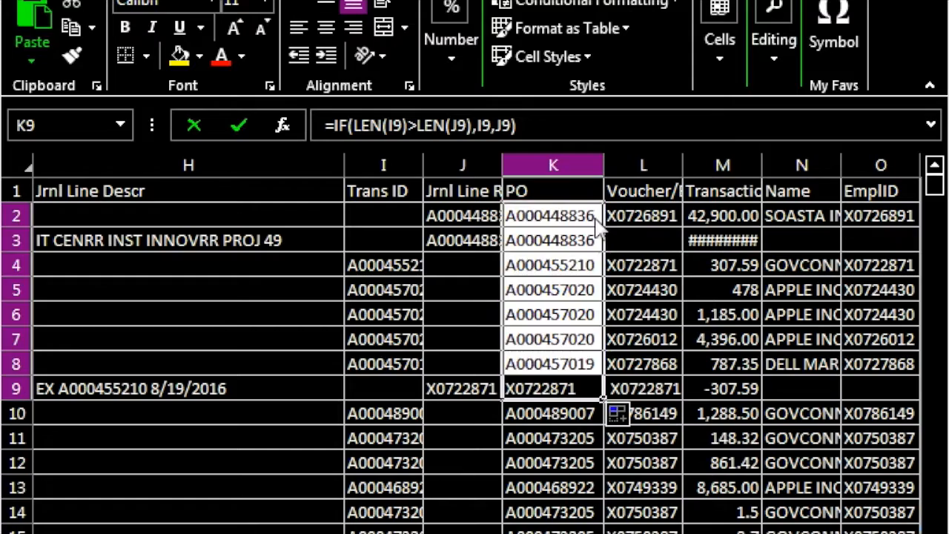
{"action": "left_click", "coordinate": [558, 388]}
{"action": "left_click_drag", "start_coordinate": [604, 401], "coordinate": [599, 533]}
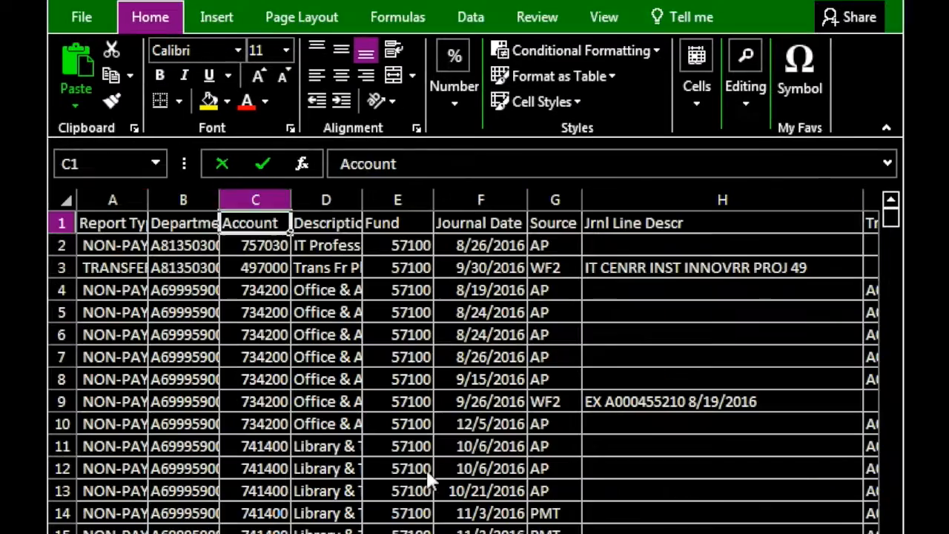
Step: Look through the header row from Account across to Pay End Dt and back to Name
{"action": "key", "text": "Right"}
{"action": "key", "text": "Right"}
{"action": "key", "text": "Right"}
{"action": "key", "text": "Right"}
{"action": "key", "text": "Right"}
{"action": "key", "text": "Right"}
{"action": "key", "text": "Right"}
{"action": "key", "text": "Right"}
{"action": "key", "text": "Right"}
{"action": "key", "text": "Right"}
{"action": "key", "text": "Right"}
{"action": "key", "text": "Right"}
{"action": "key", "text": "Right"}
{"action": "key", "text": "Right"}
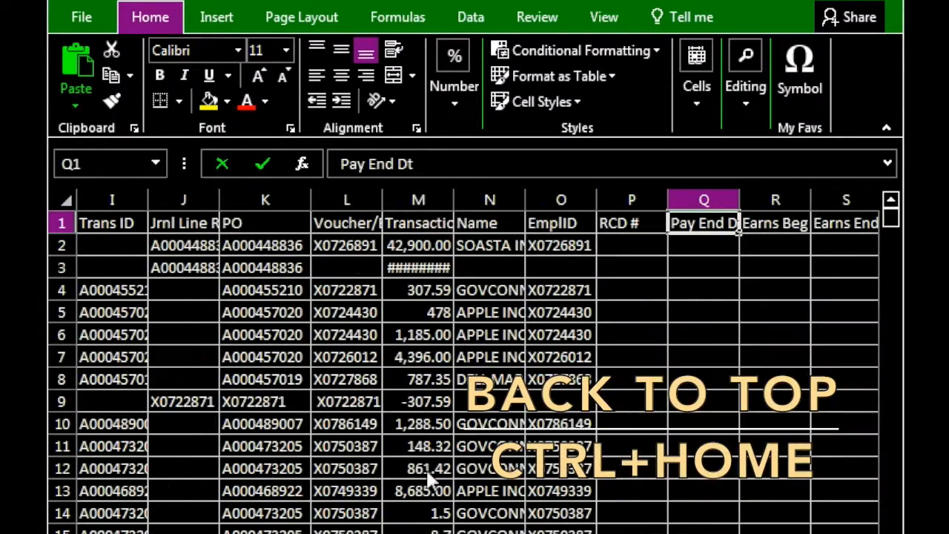
{"action": "key", "text": "Left"}
{"action": "key", "text": "Left"}
{"action": "key", "text": "Left"}
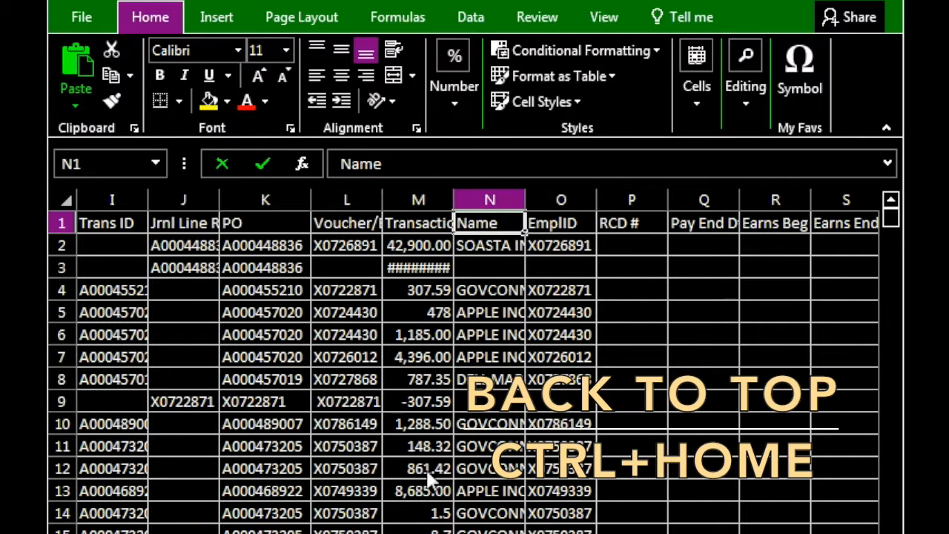
Step: Examine the entries in the voucher column L, including the contents of L5 and L9
{"action": "key", "text": "Left"}
{"action": "key", "text": "Left"}
{"action": "key", "text": "Down"}
{"action": "key", "text": "Down"}
{"action": "key", "text": "Down"}
{"action": "key", "text": "Down"}
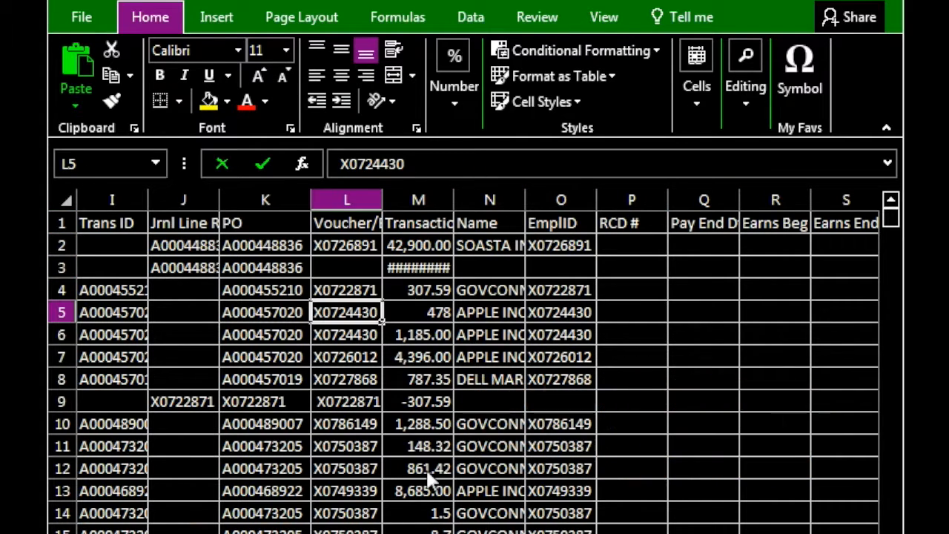
{"action": "left_click", "coordinate": [346, 400]}
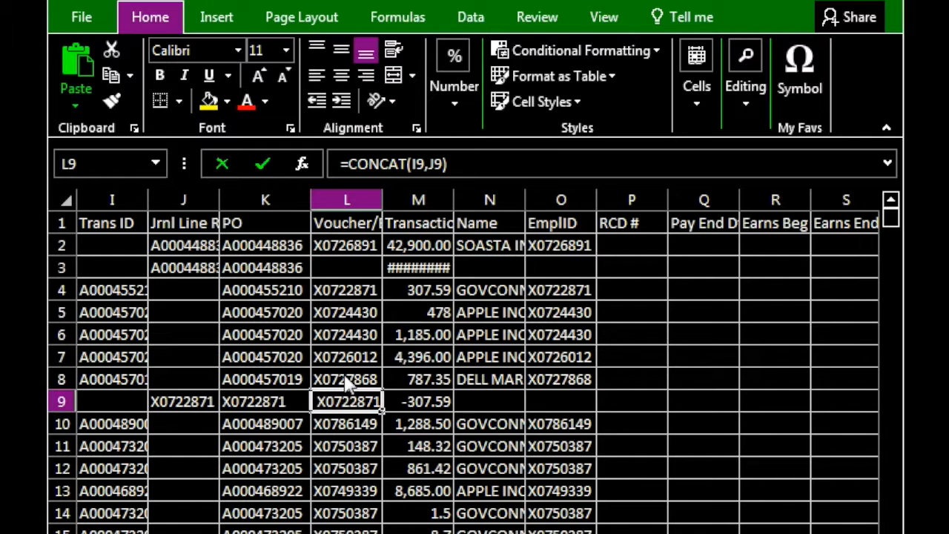
{"action": "scroll", "coordinate": [556, 329], "scroll_direction": "down", "scroll_amount": 4}
{"action": "scroll", "coordinate": [555, 329], "scroll_direction": "up", "scroll_amount": 4}
Step: Enter the formula =L2=O2 in P2 to compare the voucher value with the EmplID value
{"action": "left_click", "coordinate": [632, 247]}
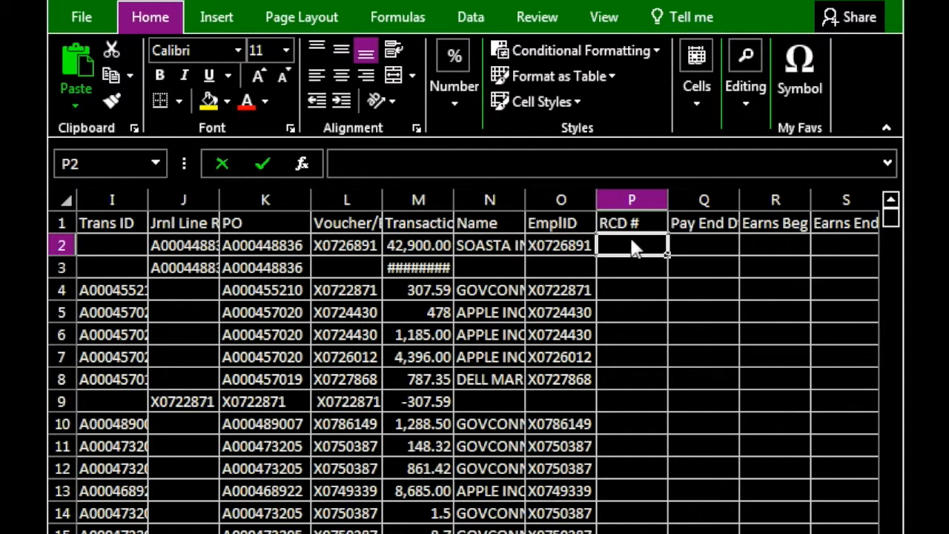
{"action": "type", "text": "="}
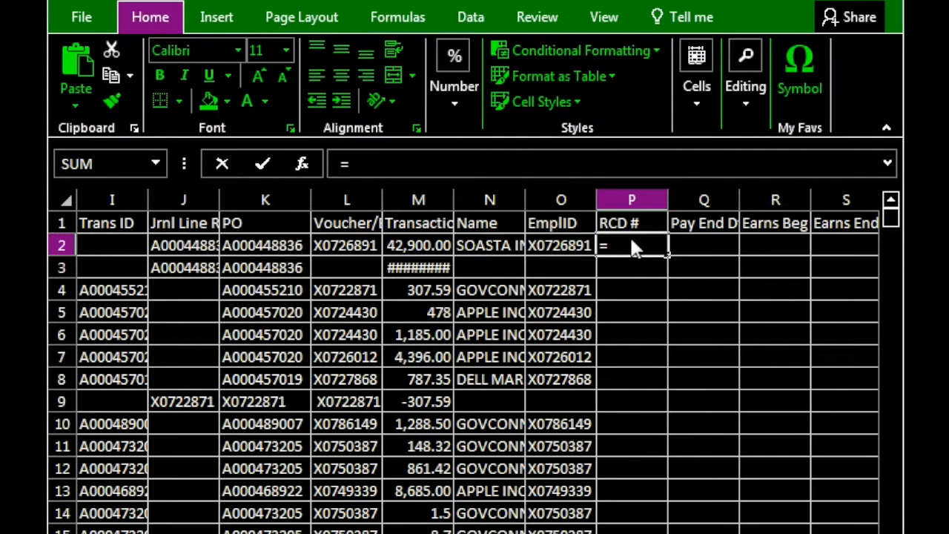
{"action": "left_click", "coordinate": [355, 252]}
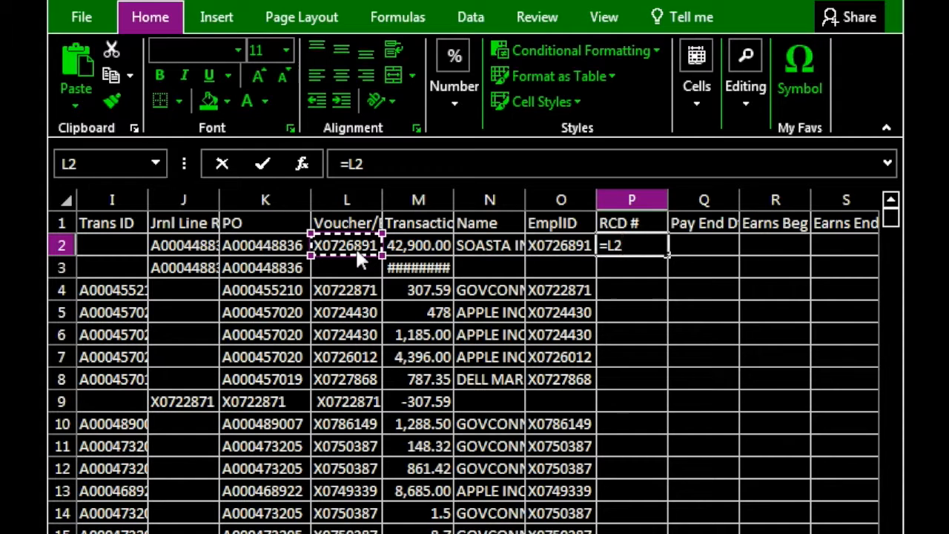
{"action": "type", "text": "=="}
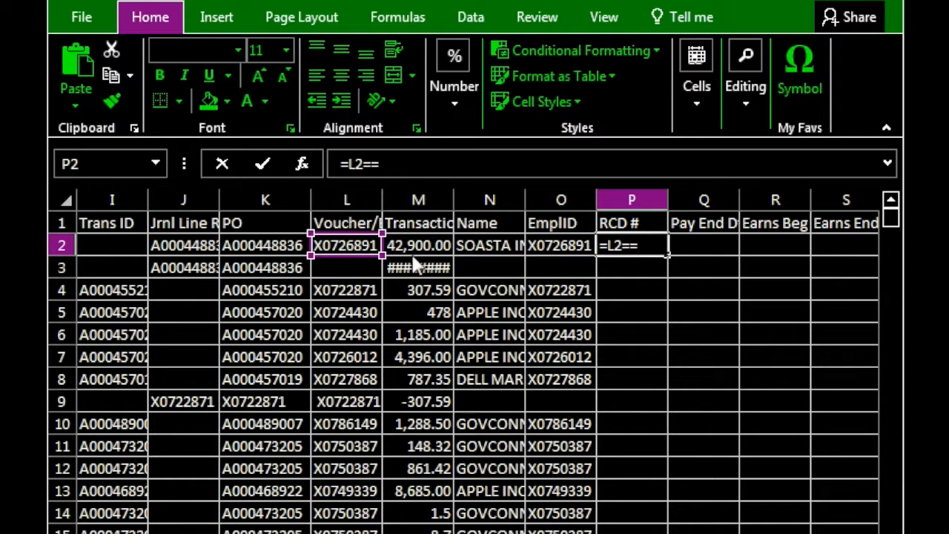
{"action": "left_click", "coordinate": [548, 247]}
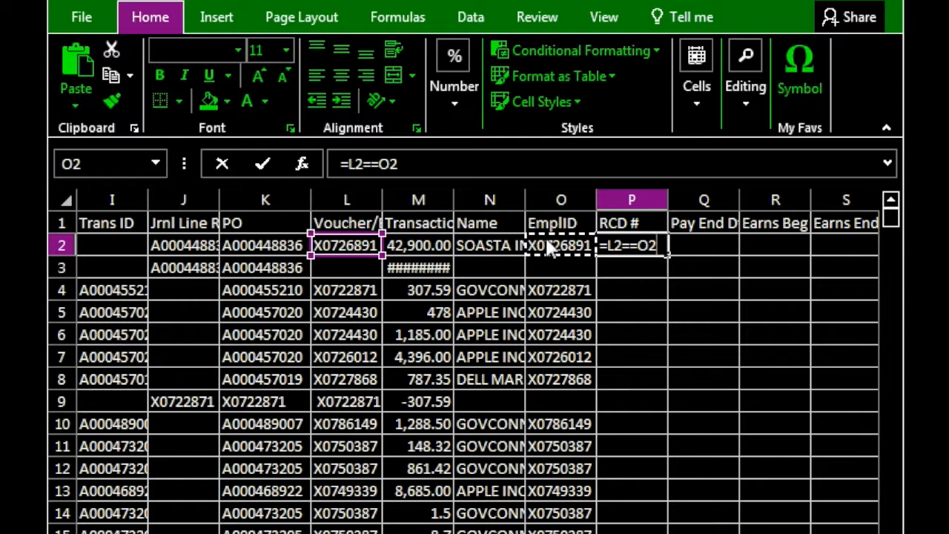
{"action": "key", "text": "Return"}
{"action": "key", "text": "Return"}
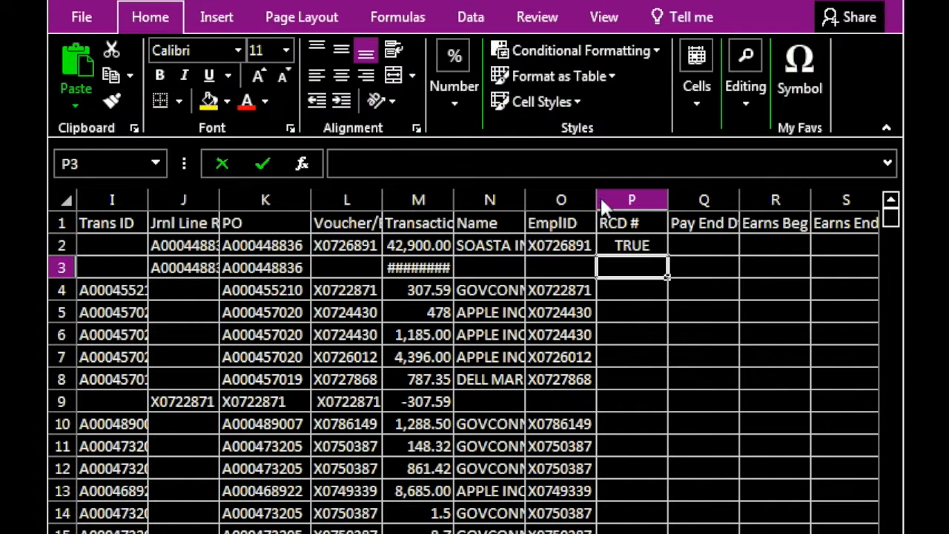
Step: Fill the P2 comparison formula down column P through row 230
{"action": "left_click", "coordinate": [642, 250]}
{"action": "left_click_drag", "start_coordinate": [665, 255], "coordinate": [663, 528]}
{"action": "scroll", "coordinate": [719, 408], "scroll_direction": "up", "scroll_amount": 8}
{"action": "scroll", "coordinate": [720, 418], "scroll_direction": "up", "scroll_amount": 5}
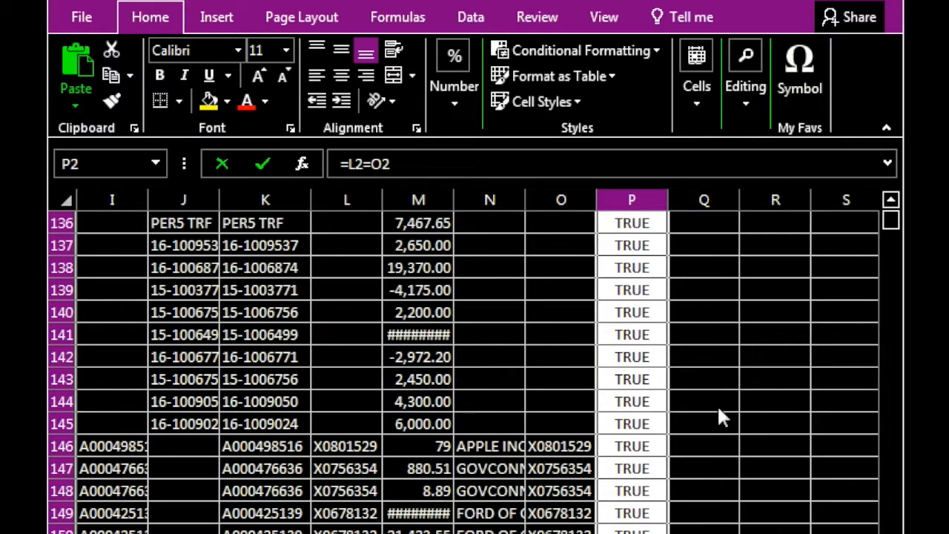
{"action": "left_click_drag", "start_coordinate": [887, 223], "coordinate": [881, 211]}
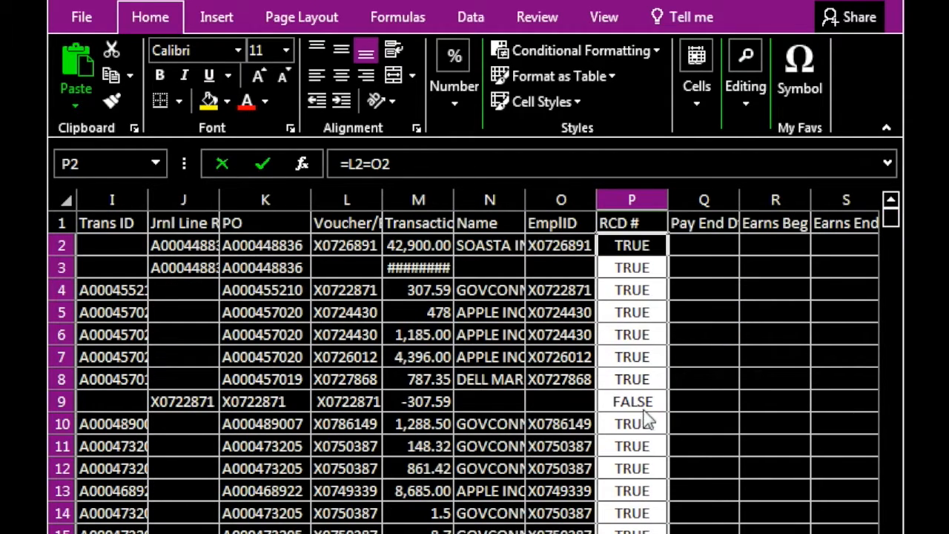
Step: Examine the comparison results down column P for rows where the voucher and EmplID values differ
{"action": "scroll", "coordinate": [635, 412], "scroll_direction": "down", "scroll_amount": 8}
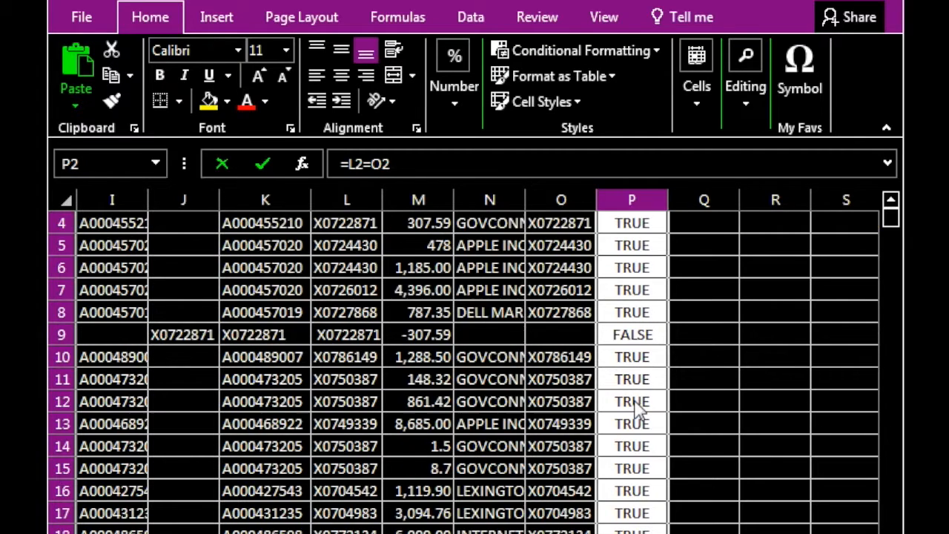
{"action": "left_click_drag", "start_coordinate": [890, 217], "coordinate": [891, 214]}
{"action": "scroll", "coordinate": [663, 434], "scroll_direction": "down", "scroll_amount": 14}
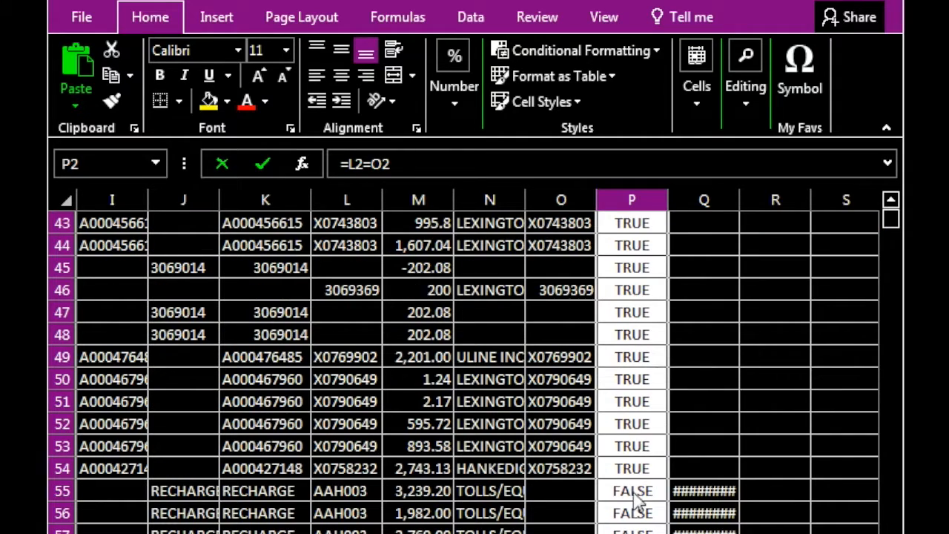
{"action": "scroll", "coordinate": [630, 504], "scroll_direction": "down", "scroll_amount": 2}
{"action": "scroll", "coordinate": [626, 503], "scroll_direction": "down", "scroll_amount": 4}
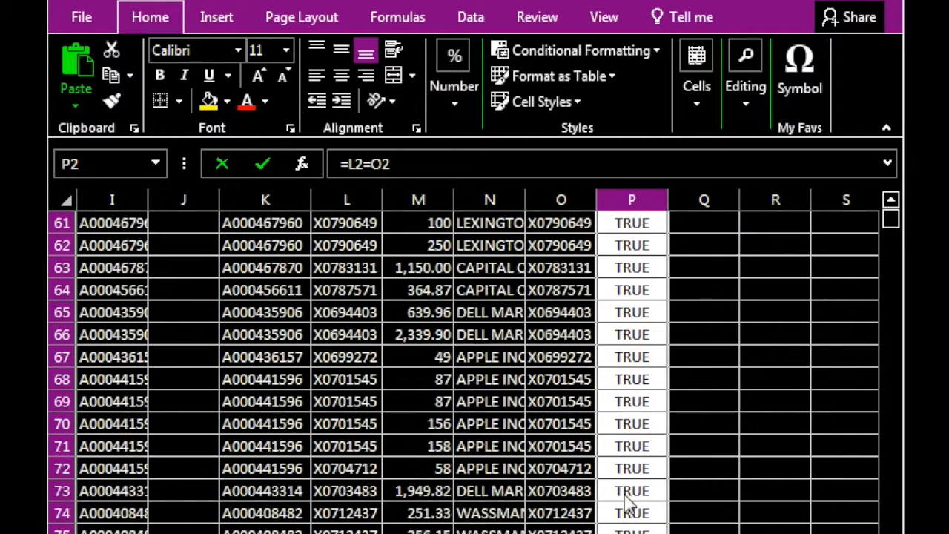
{"action": "scroll", "coordinate": [626, 503], "scroll_direction": "up", "scroll_amount": 14}
{"action": "scroll", "coordinate": [627, 503], "scroll_direction": "up", "scroll_amount": 6}
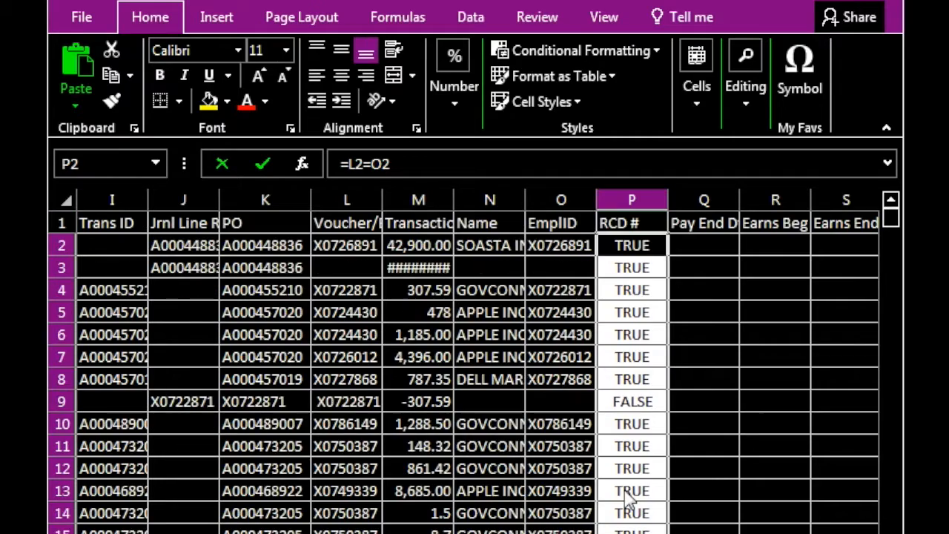
{"action": "scroll", "coordinate": [627, 503], "scroll_direction": "down", "scroll_amount": 17}
{"action": "scroll", "coordinate": [627, 503], "scroll_direction": "down", "scroll_amount": 20}
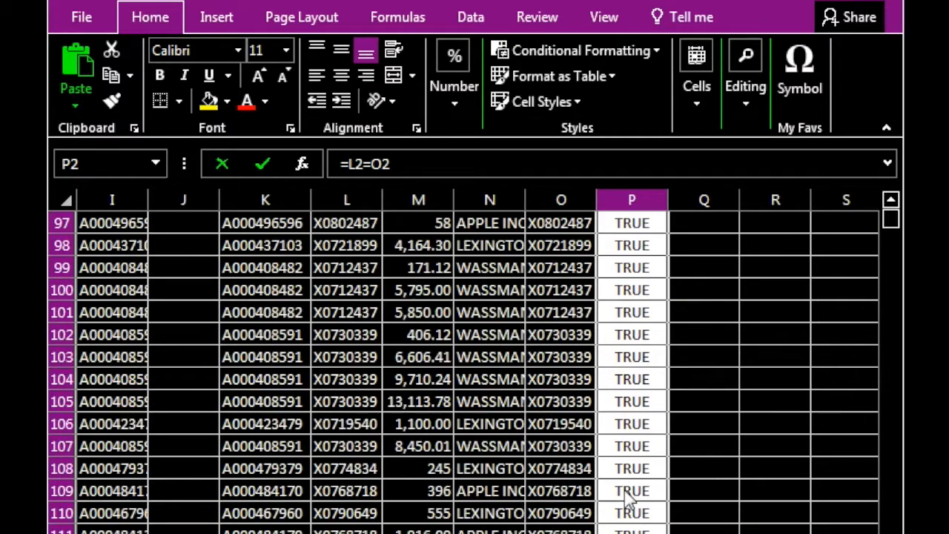
{"action": "scroll", "coordinate": [626, 498], "scroll_direction": "down", "scroll_amount": 14}
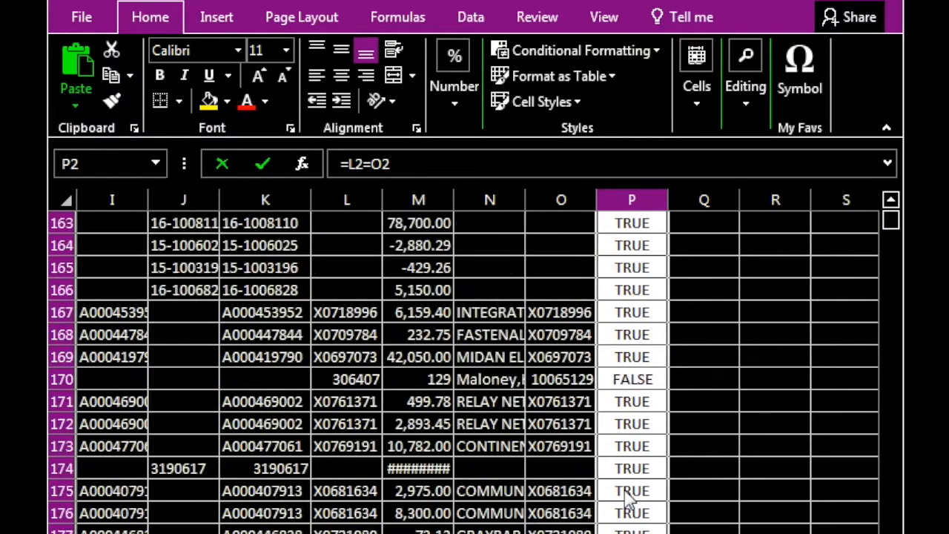
{"action": "scroll", "coordinate": [624, 498], "scroll_direction": "up", "scroll_amount": 3}
Step: Clear the comparison formulas from column P and delete the EmplID and RCD # columns
{"action": "left_click_drag", "start_coordinate": [668, 390], "coordinate": [668, 520]}
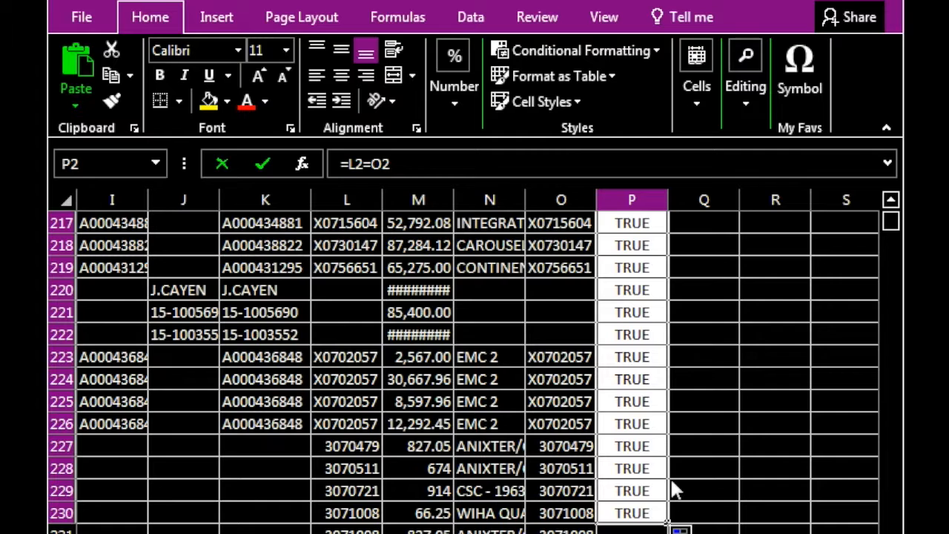
{"action": "key", "text": "Delete"}
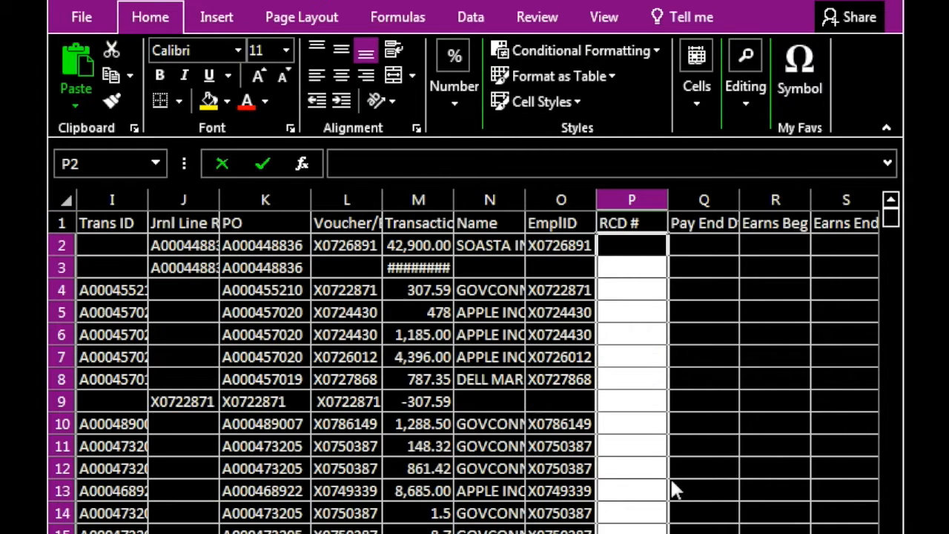
{"action": "left_click", "coordinate": [638, 217]}
{"action": "right_click", "coordinate": [637, 216]}
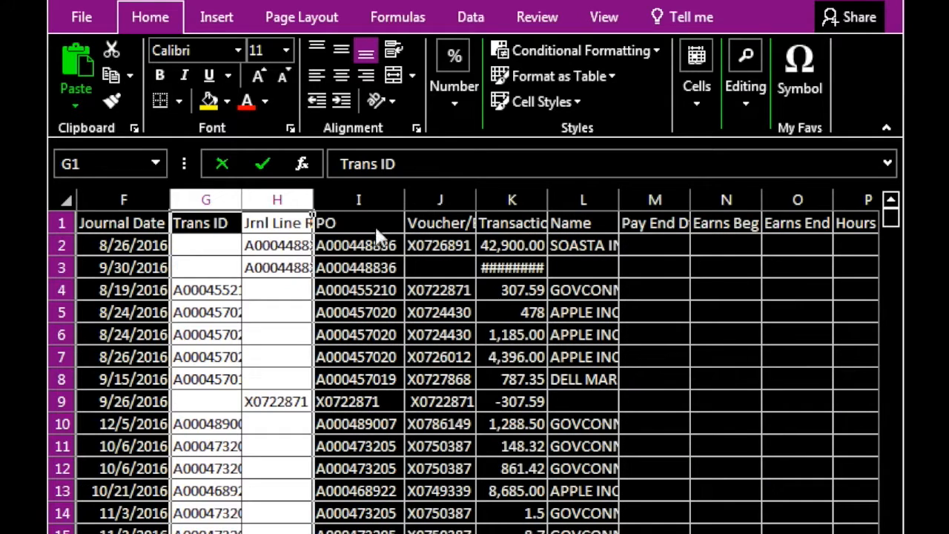
Step: Hide the Trans ID and Jrnl Line Reference columns, G and H
{"action": "right_click", "coordinate": [294, 208]}
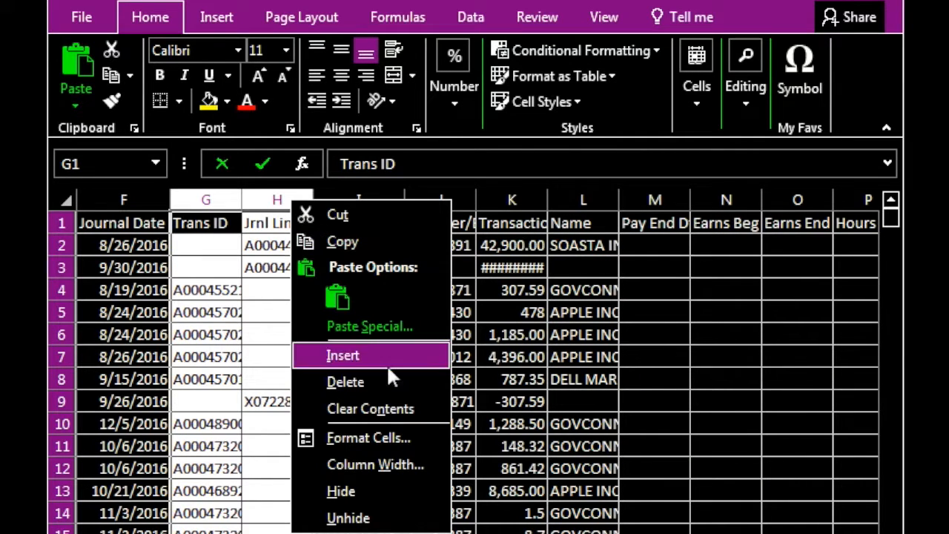
{"action": "left_click", "coordinate": [374, 490]}
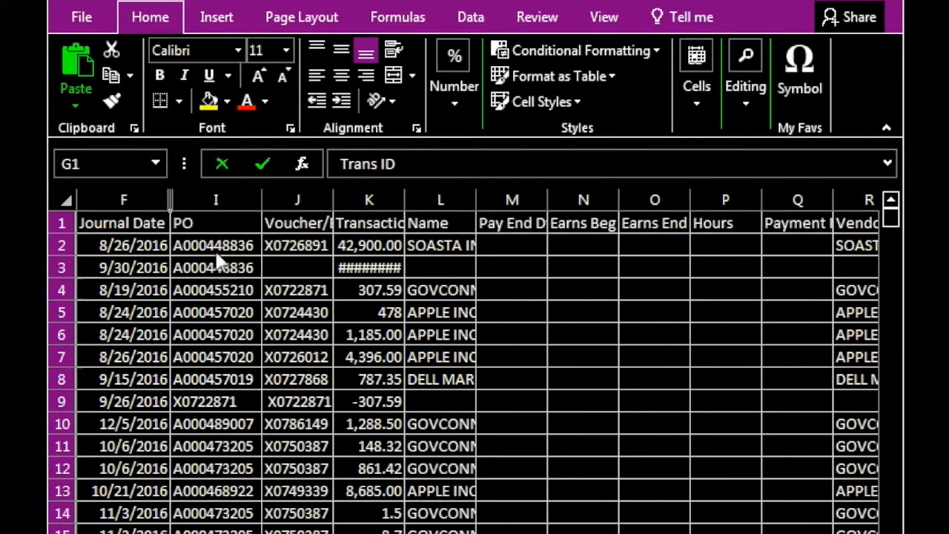
Step: Check the PO formulas in I3 and I6 and select the whole PO column
{"action": "left_click", "coordinate": [223, 265]}
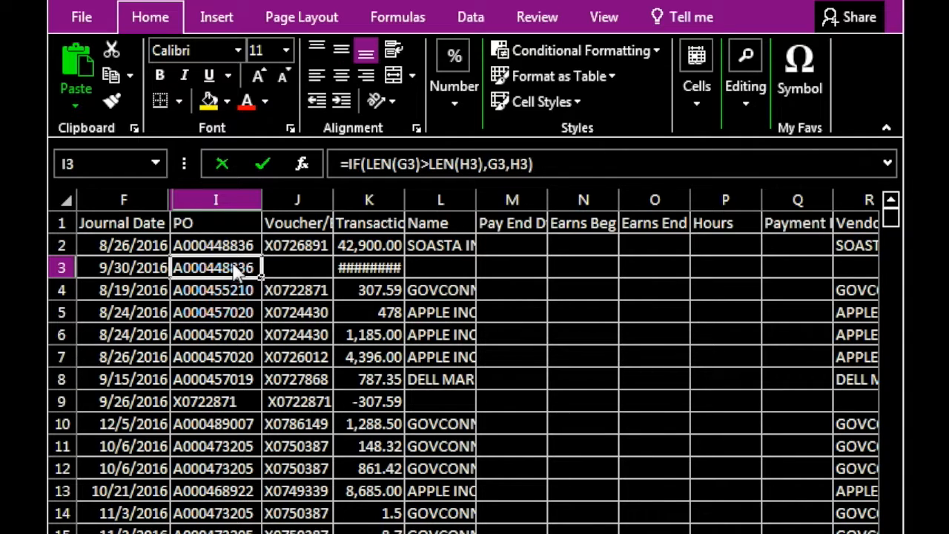
{"action": "left_click", "coordinate": [209, 339]}
{"action": "scroll", "coordinate": [209, 338], "scroll_direction": "down", "scroll_amount": 6}
{"action": "scroll", "coordinate": [209, 338], "scroll_direction": "up", "scroll_amount": 6}
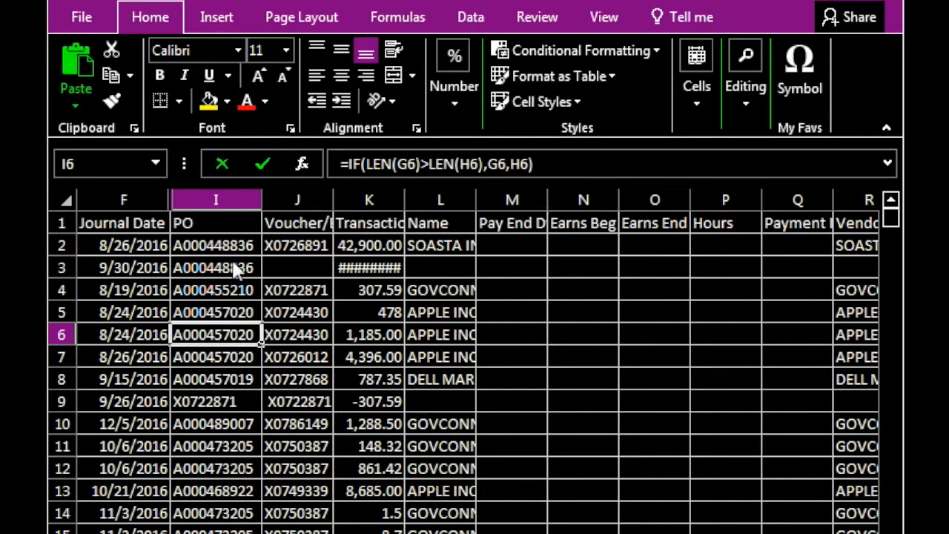
{"action": "left_click", "coordinate": [236, 197]}
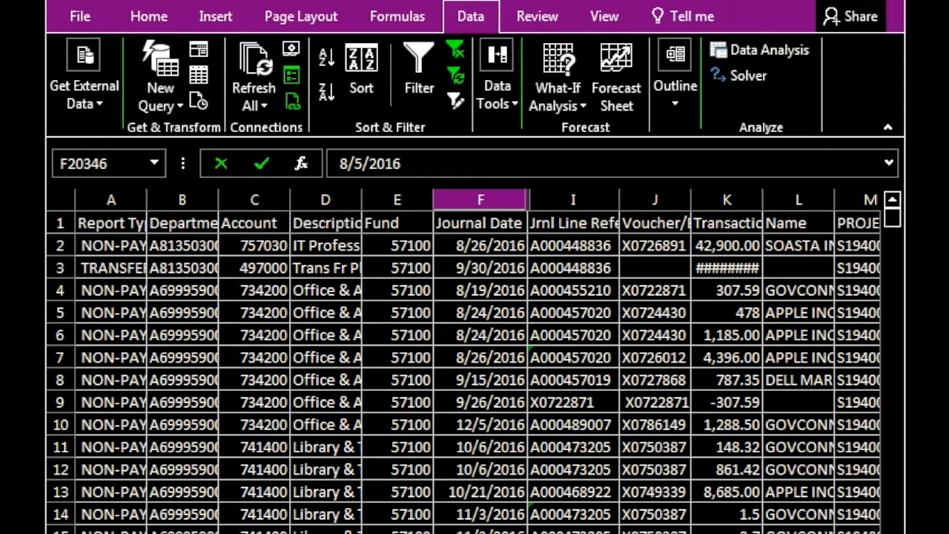
Step: Open the Page Setup dialog from the print settings for the active sheet
{"action": "scroll", "coordinate": [477, 361], "scroll_direction": "right", "scroll_amount": 2}
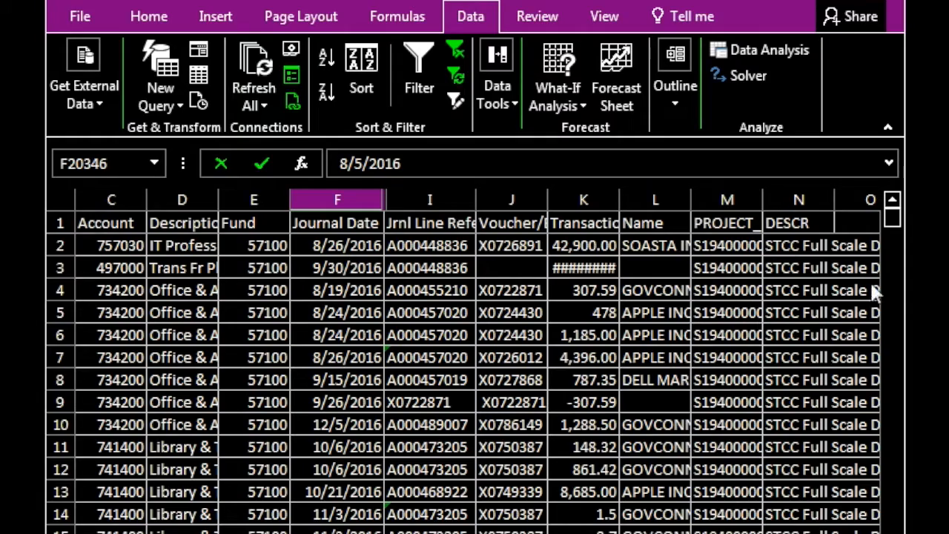
{"action": "left_click_drag", "start_coordinate": [901, 234], "coordinate": [863, 184]}
{"action": "left_click_drag", "start_coordinate": [861, 176], "coordinate": [861, 177]}
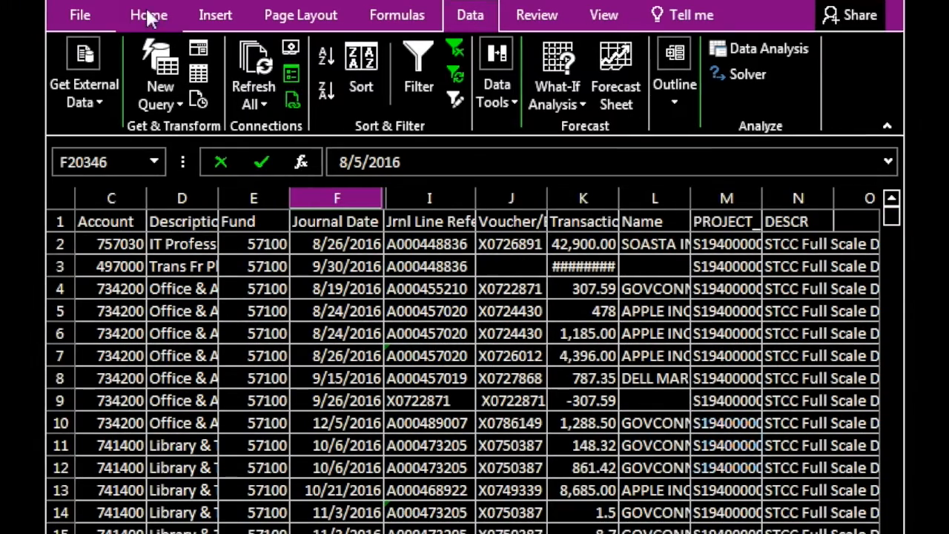
{"action": "left_click", "coordinate": [80, 16]}
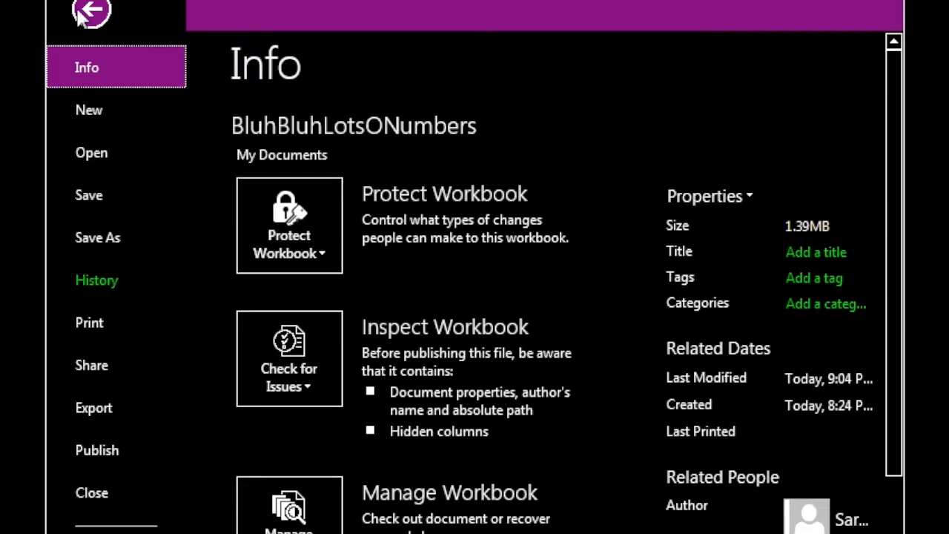
{"action": "left_click", "coordinate": [97, 337]}
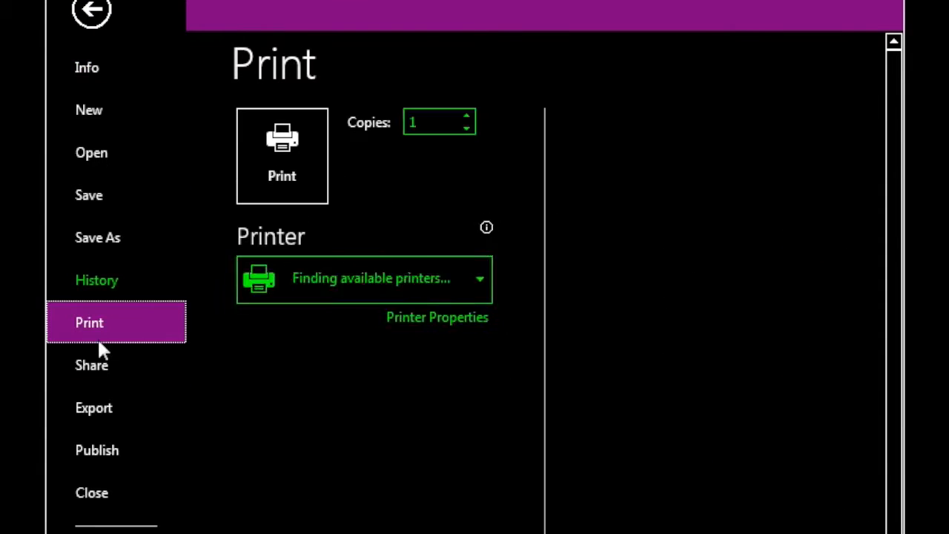
{"action": "scroll", "coordinate": [408, 337], "scroll_direction": "down", "scroll_amount": 1}
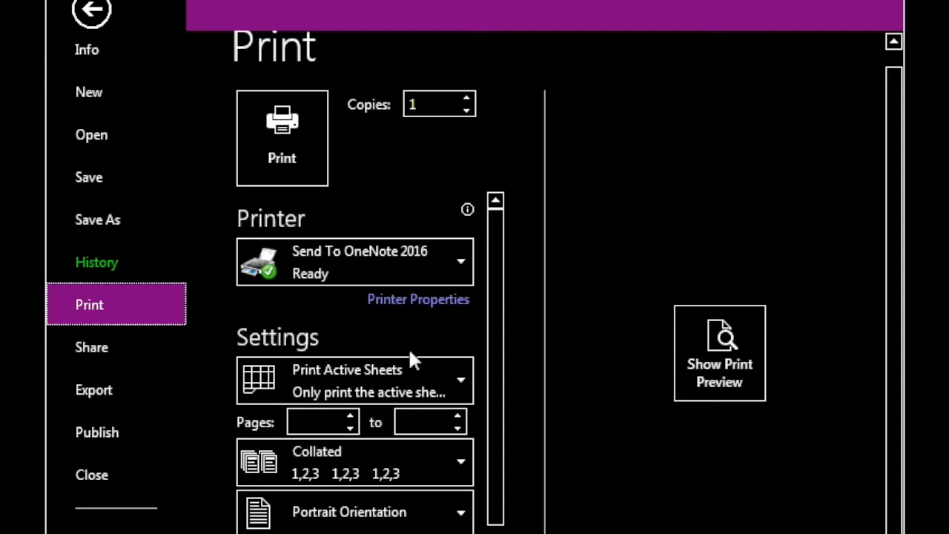
{"action": "scroll", "coordinate": [489, 445], "scroll_direction": "down", "scroll_amount": 3}
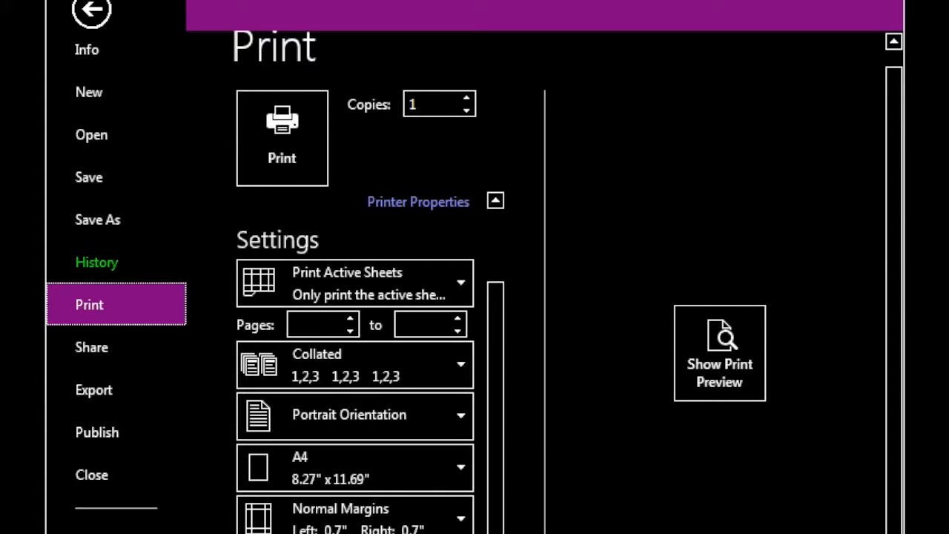
{"action": "left_click", "coordinate": [441, 531]}
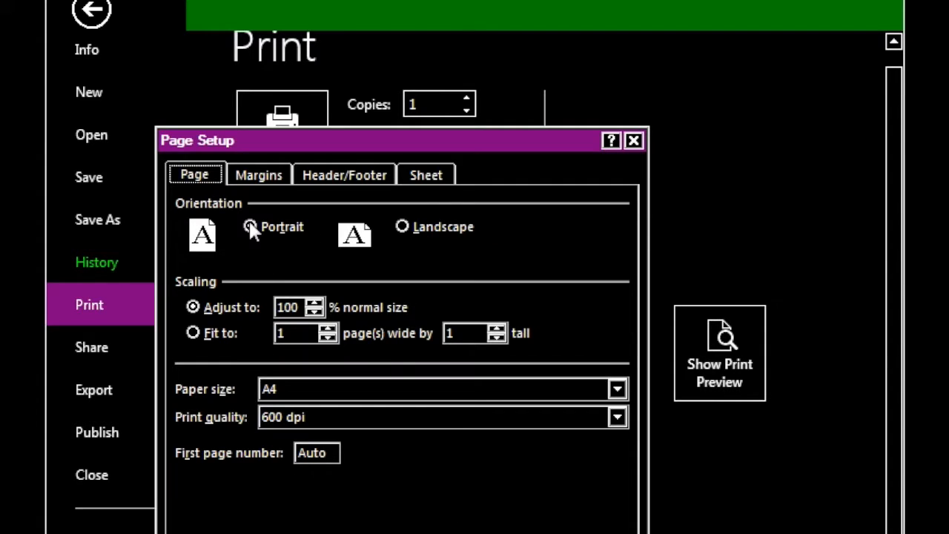
Step: Try the landscape page orientation and return to portrait
{"action": "left_click", "coordinate": [403, 227]}
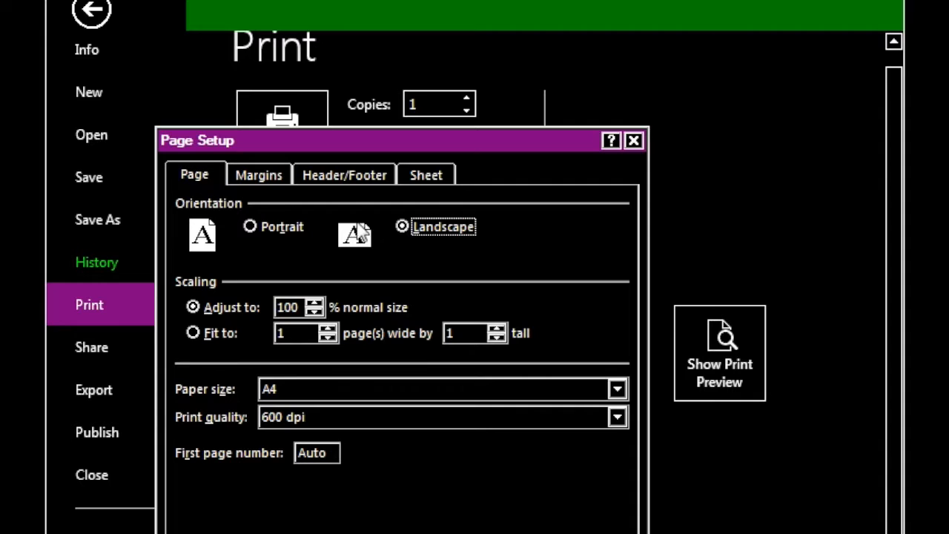
{"action": "left_click", "coordinate": [250, 227]}
{"action": "left_click", "coordinate": [402, 227]}
{"action": "left_click", "coordinate": [250, 227]}
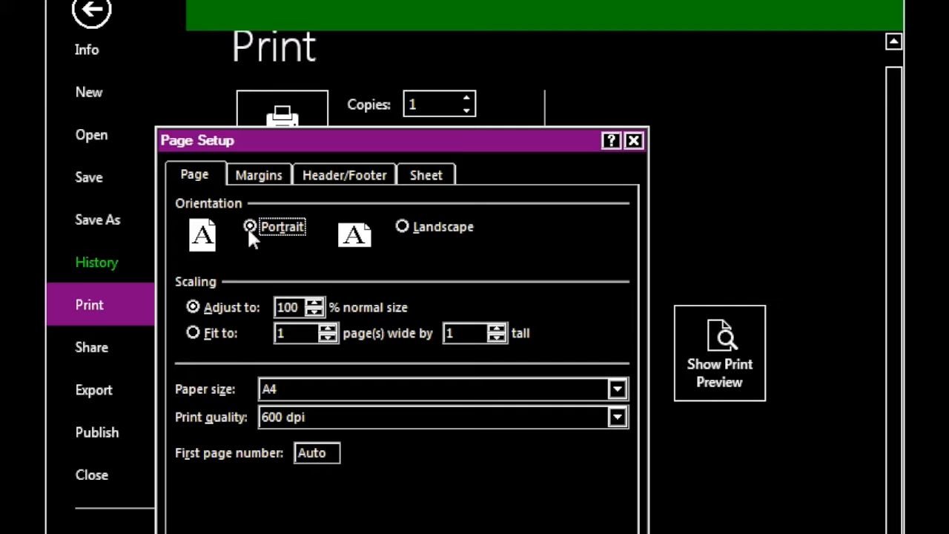
Step: Look through the scaling and paper size options, the page margins and the header and footer settings
{"action": "left_click", "coordinate": [293, 309]}
{"action": "left_click", "coordinate": [618, 389]}
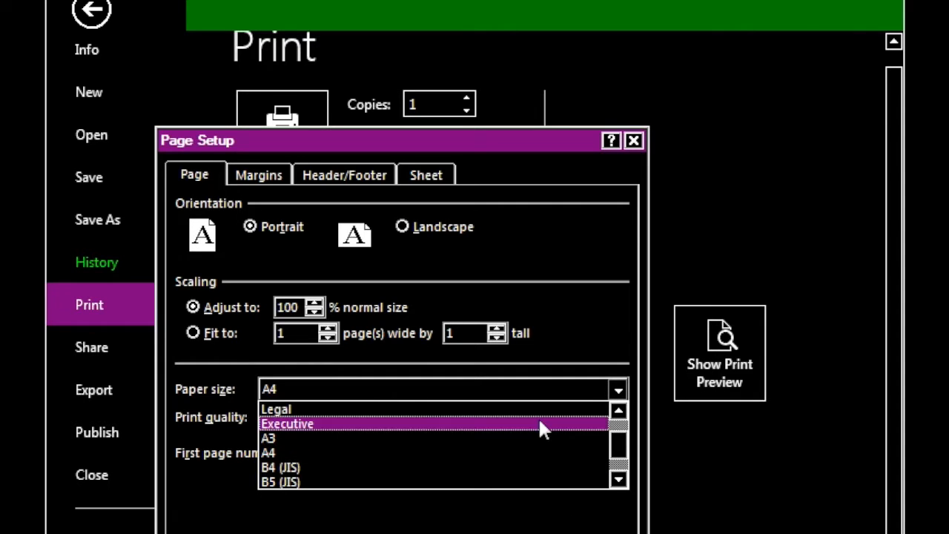
{"action": "left_click", "coordinate": [253, 355]}
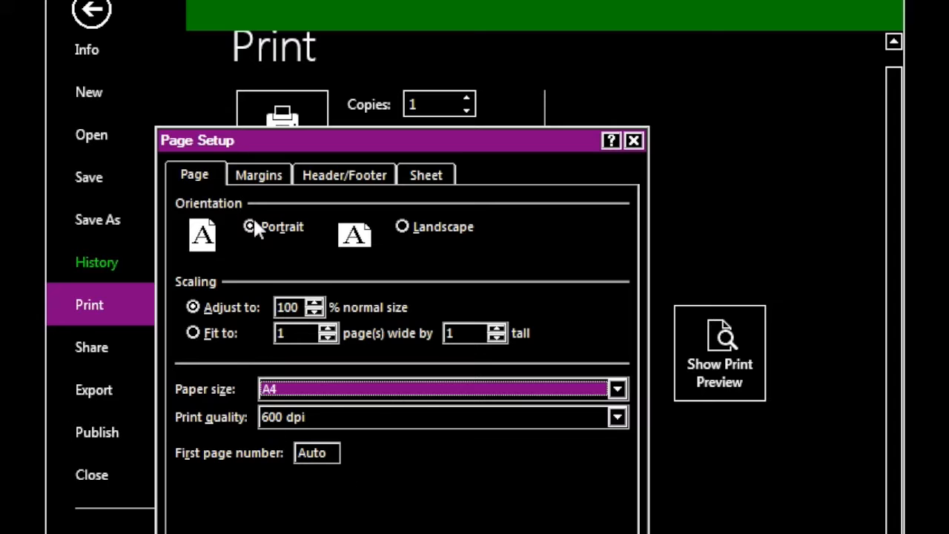
{"action": "left_click", "coordinate": [259, 177]}
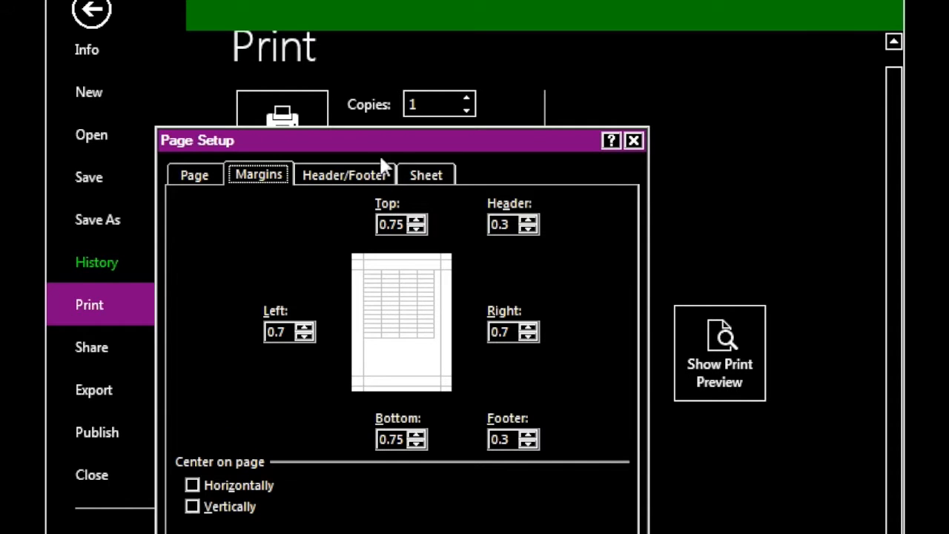
{"action": "left_click", "coordinate": [364, 176]}
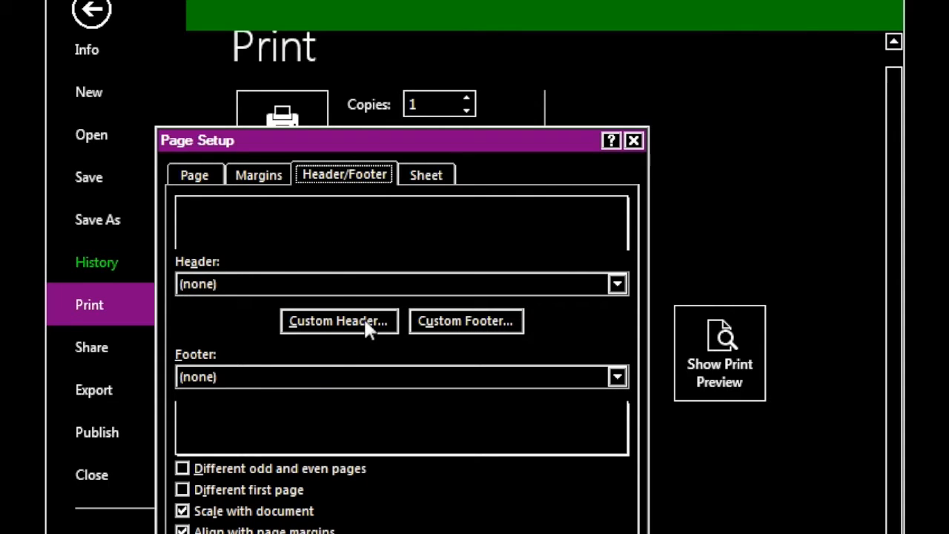
Step: Open the custom header editor and move its dialog so all three header sections are visible
{"action": "left_click", "coordinate": [321, 324]}
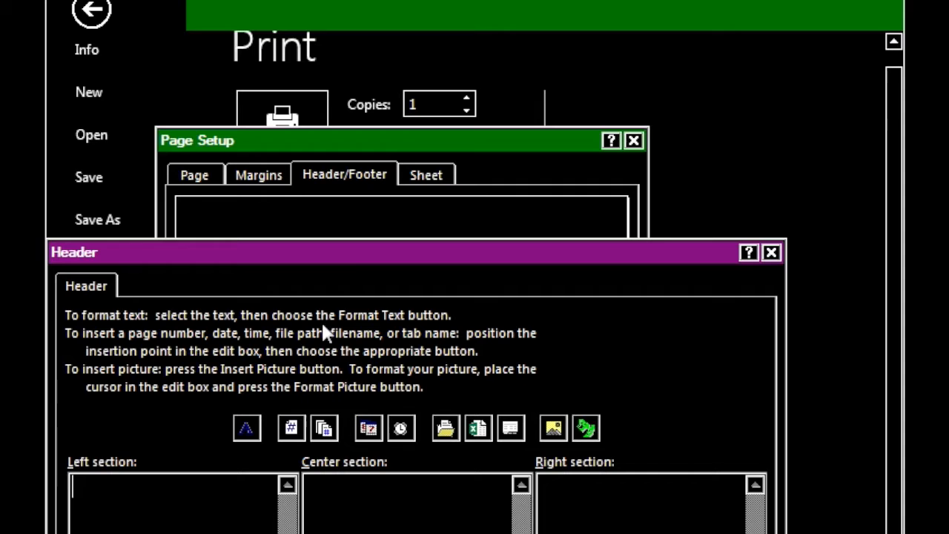
{"action": "left_click_drag", "start_coordinate": [354, 255], "coordinate": [419, 29]}
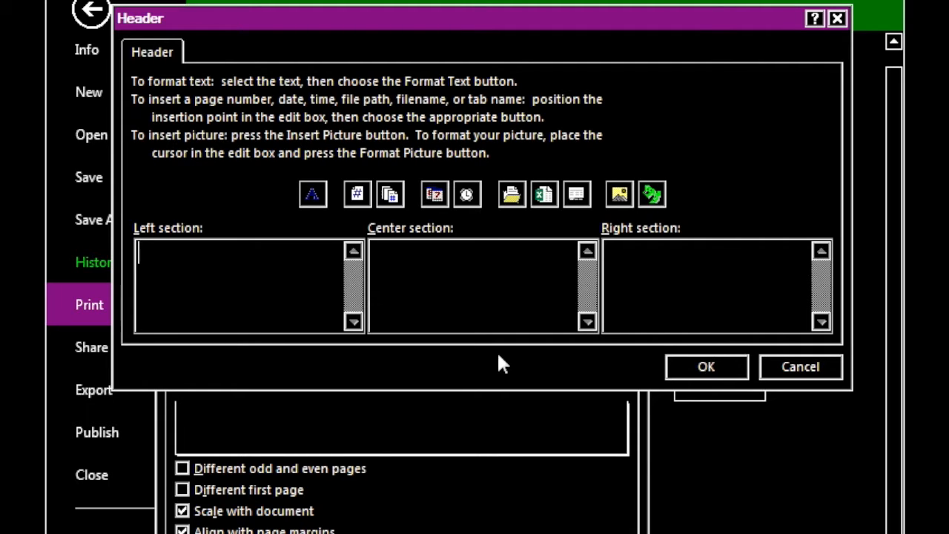
{"action": "left_click", "coordinate": [358, 194]}
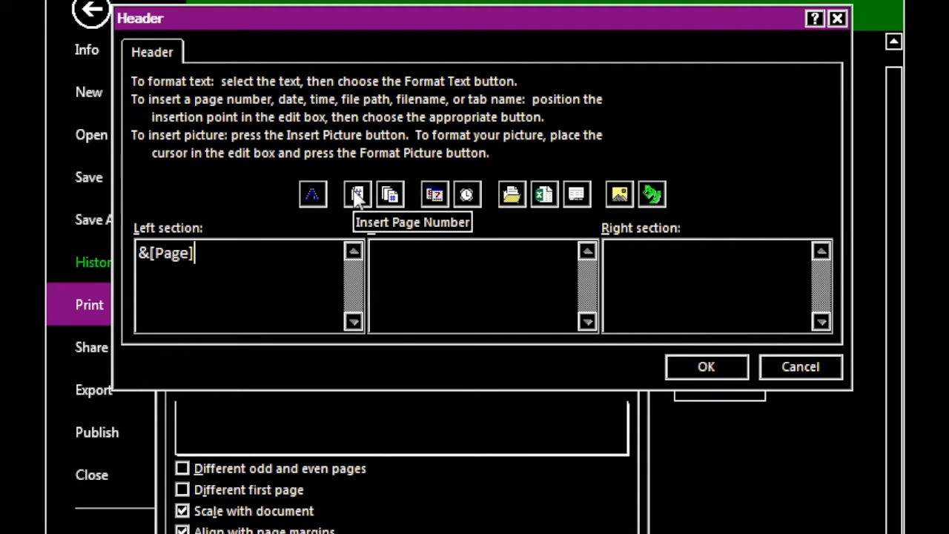
{"action": "key", "text": "BackSpace"}
{"action": "key", "text": "BackSpace"}
{"action": "key", "text": "BackSpace"}
{"action": "key", "text": "BackSpace"}
{"action": "key", "text": "BackSpace"}
{"action": "key", "text": "BackSpace"}
{"action": "key", "text": "BackSpace"}
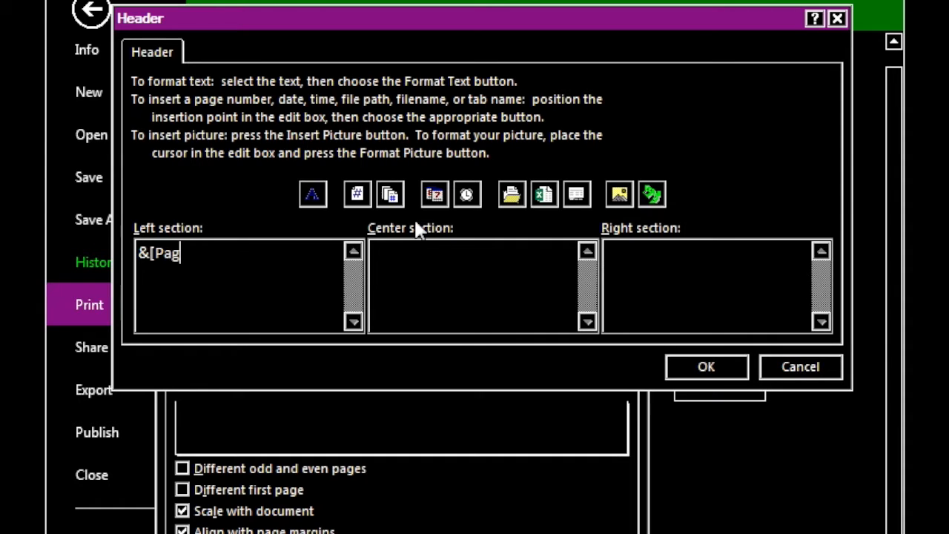
Step: Insert the file path code &[Path]&[File] in the header's left section
{"action": "left_click", "coordinate": [513, 197]}
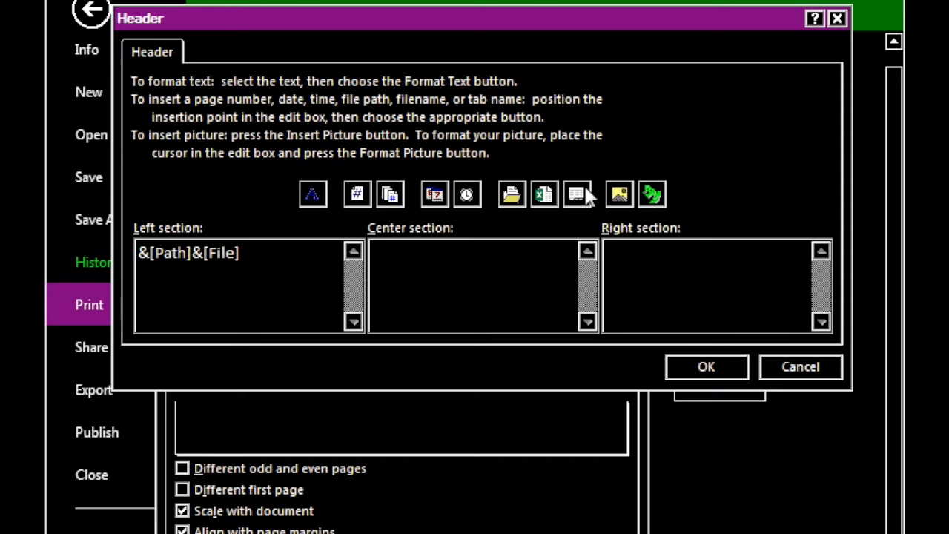
{"action": "left_click", "coordinate": [488, 259]}
{"action": "left_click", "coordinate": [576, 196]}
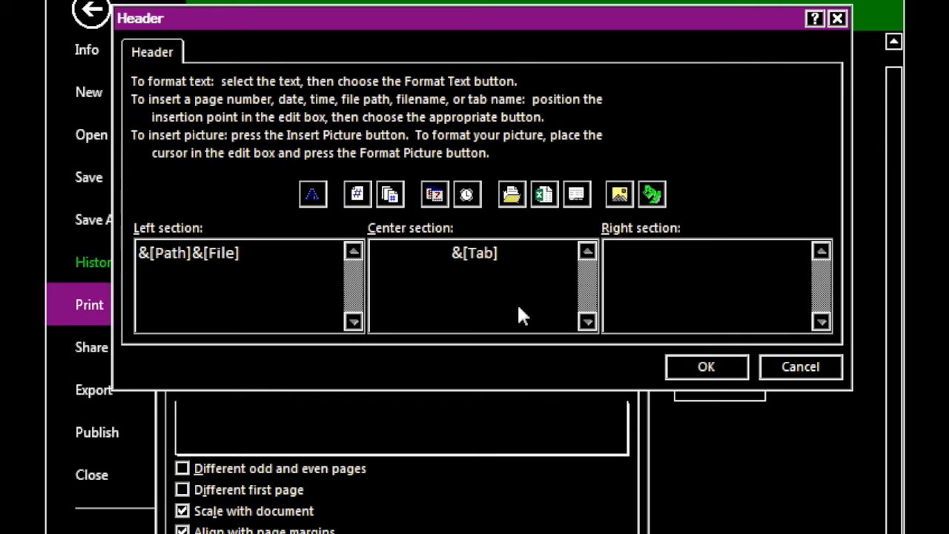
{"action": "key", "text": "BackSpace"}
{"action": "key", "text": "BackSpace"}
{"action": "key", "text": "BackSpace"}
{"action": "key", "text": "BackSpace"}
{"action": "key", "text": "BackSpace"}
{"action": "key", "text": "BackSpace"}
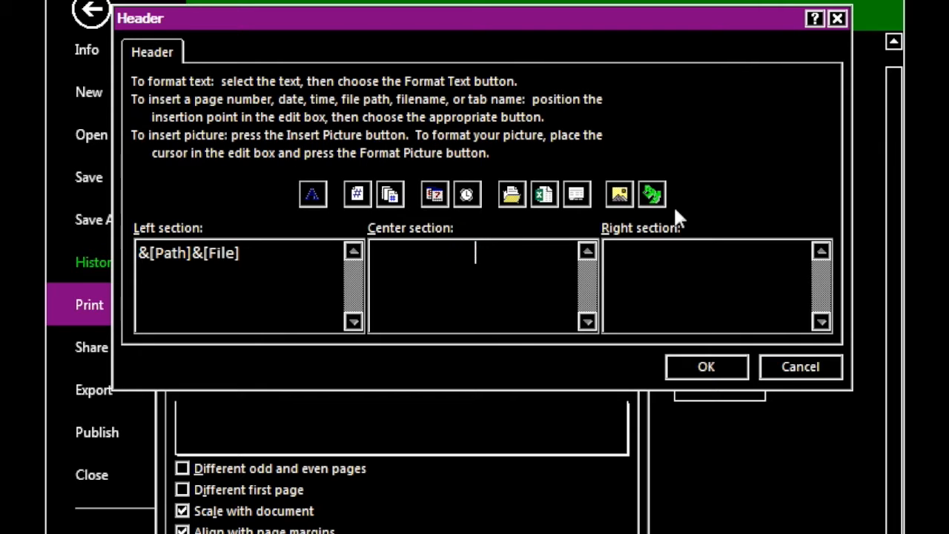
Step: Enter "Page:&[Page] out of &[Pages]" in the header's right section, using the codes for page number and number of pages
{"action": "left_click", "coordinate": [725, 264]}
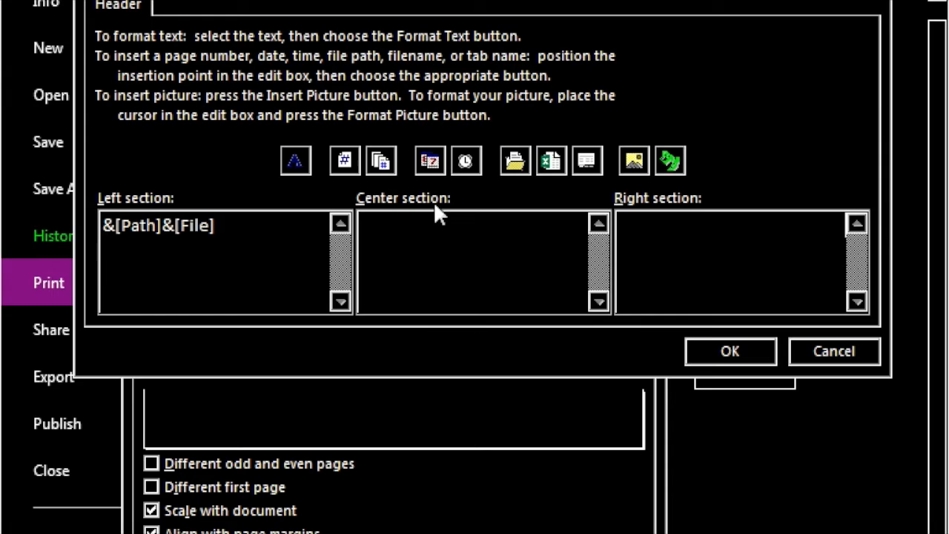
{"action": "type", "text": "Page:"}
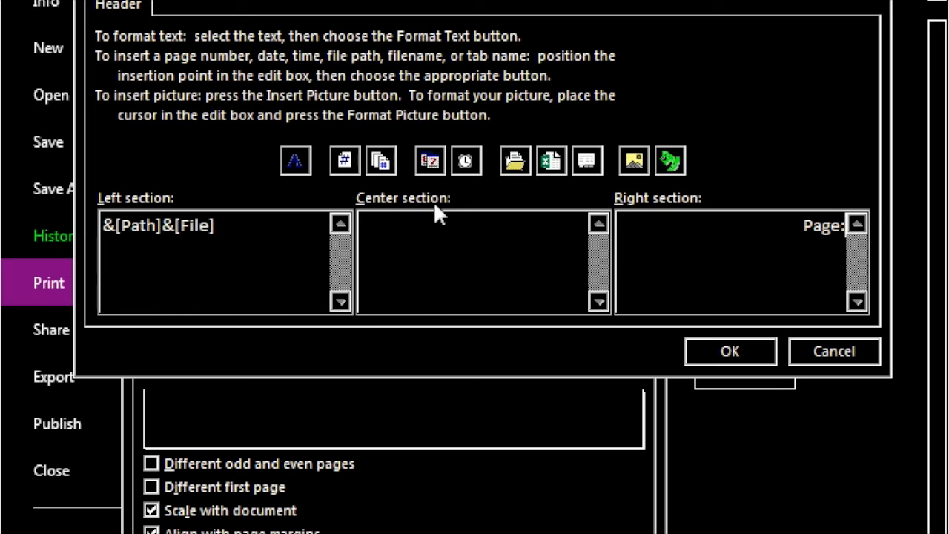
{"action": "type", "text": "&"}
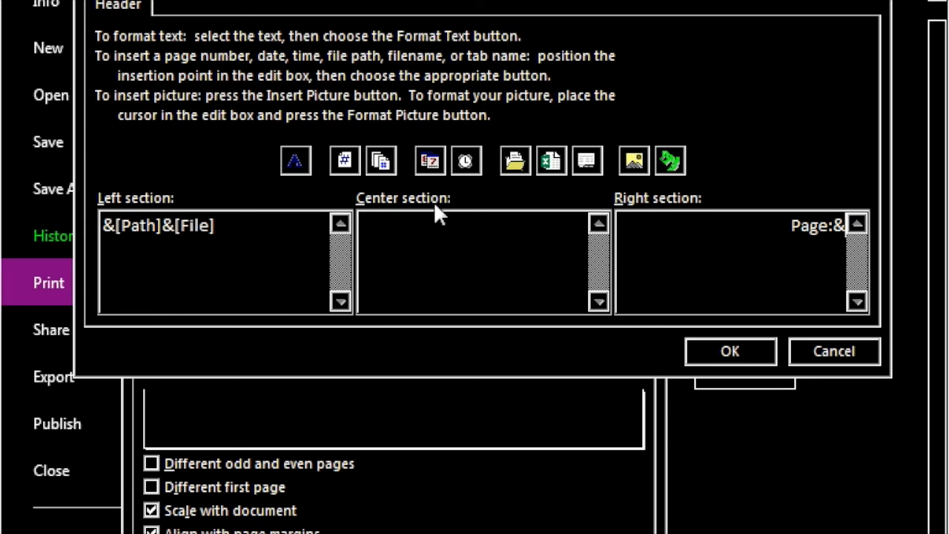
{"action": "type", "text": "[Page]"}
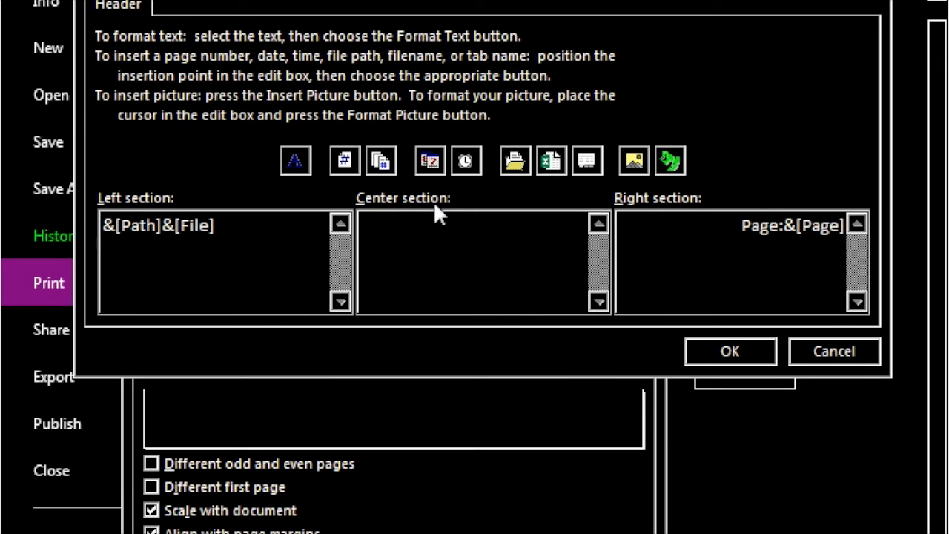
{"action": "type", "text": " out of"}
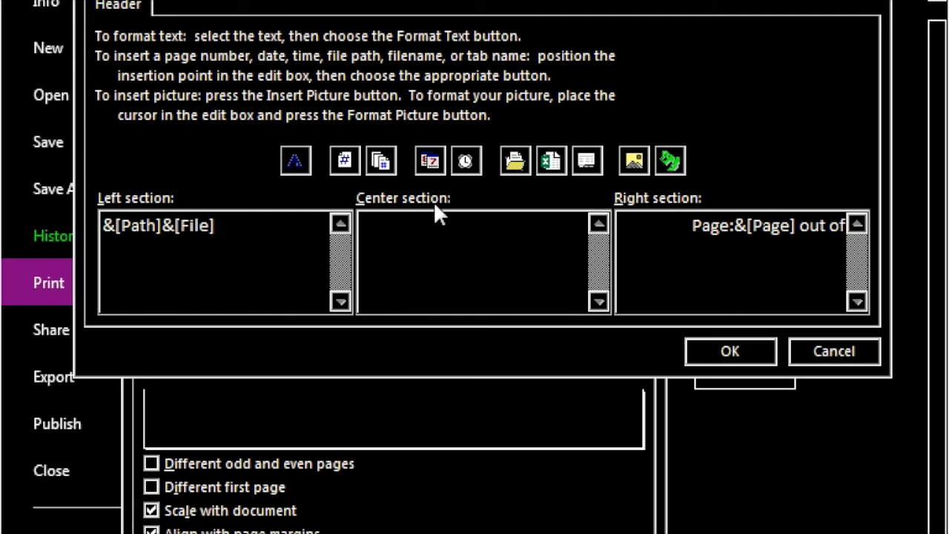
{"action": "left_click", "coordinate": [382, 163]}
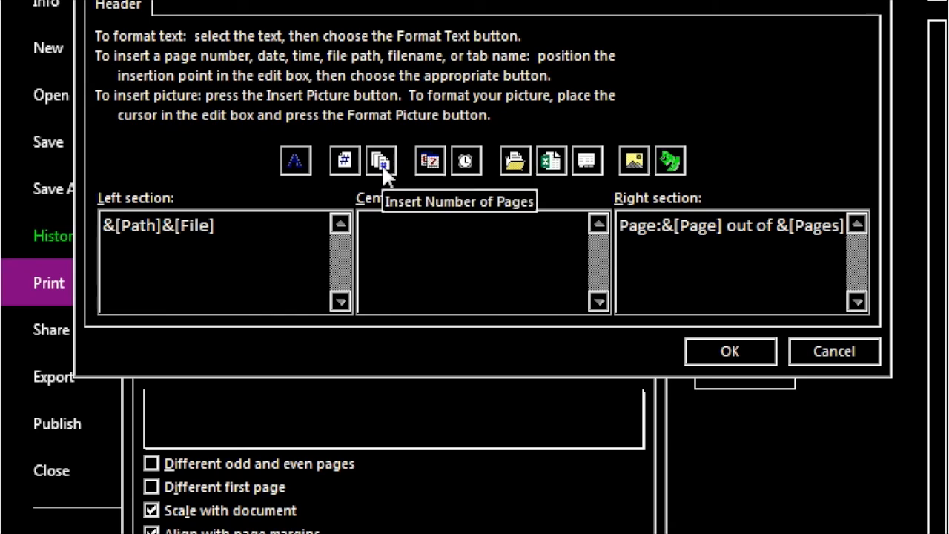